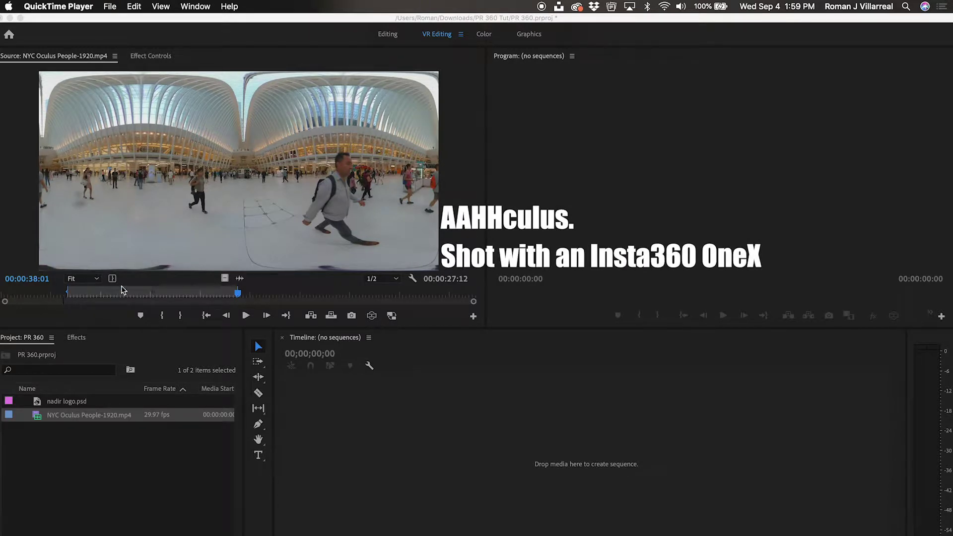
Step: Build the NYC Oculus People-1920 sequence from the 360 clip and park at 00:00:16:06
click(181, 219)
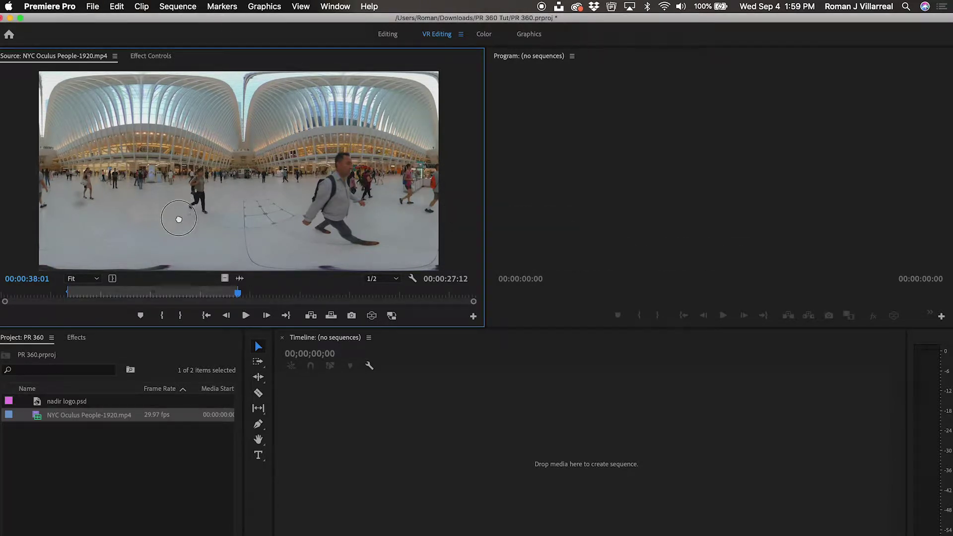
click(199, 304)
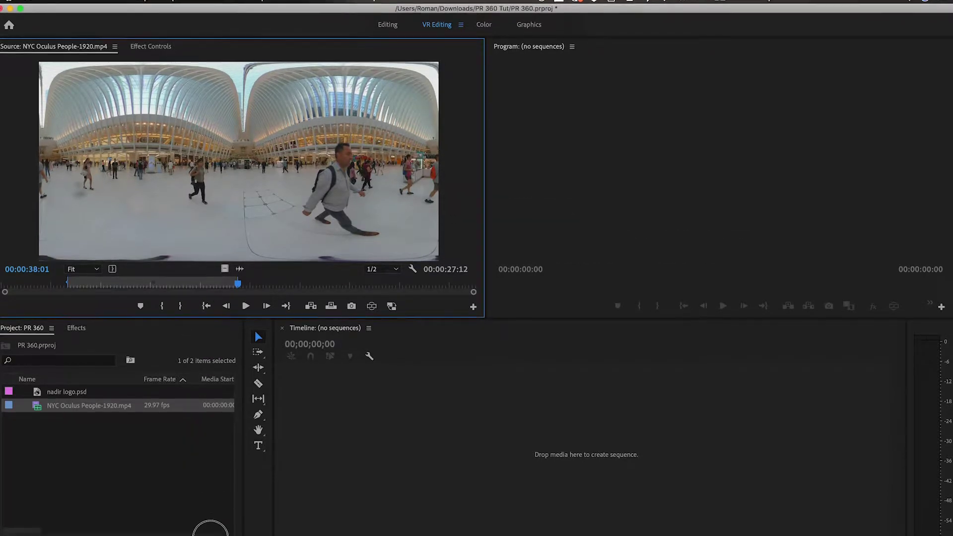
drag(212, 524, 212, 523)
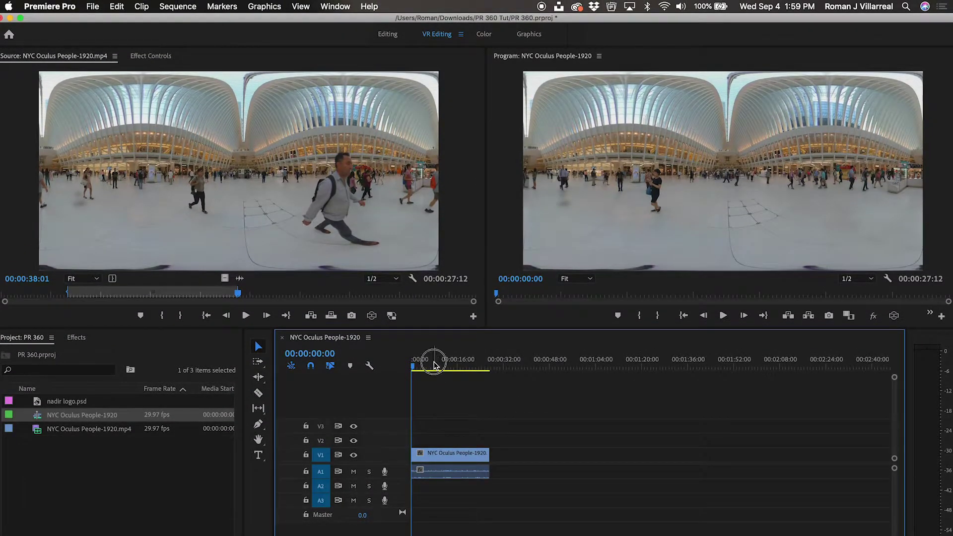
click(458, 362)
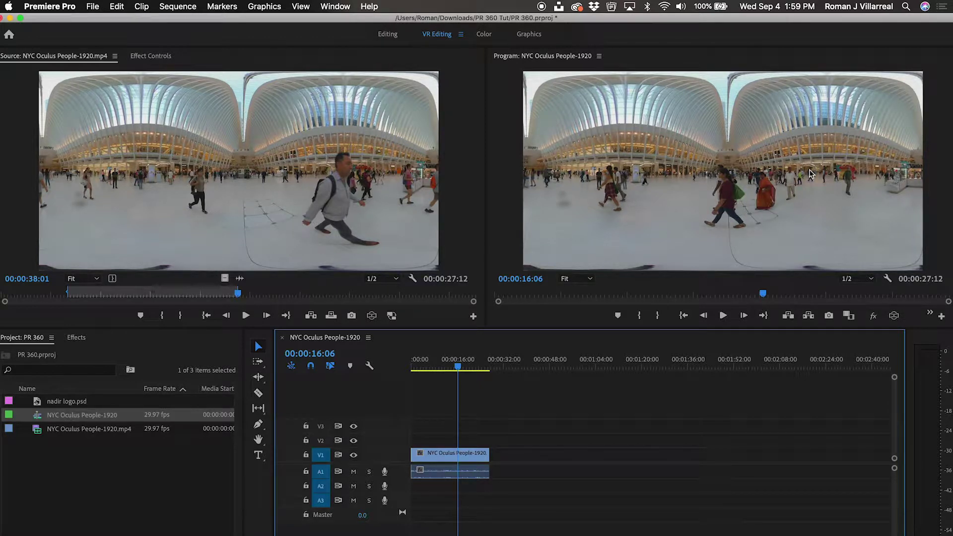
Step: Add the VR Video toggle to the Program monitor controls and look around the 360° preview
click(894, 315)
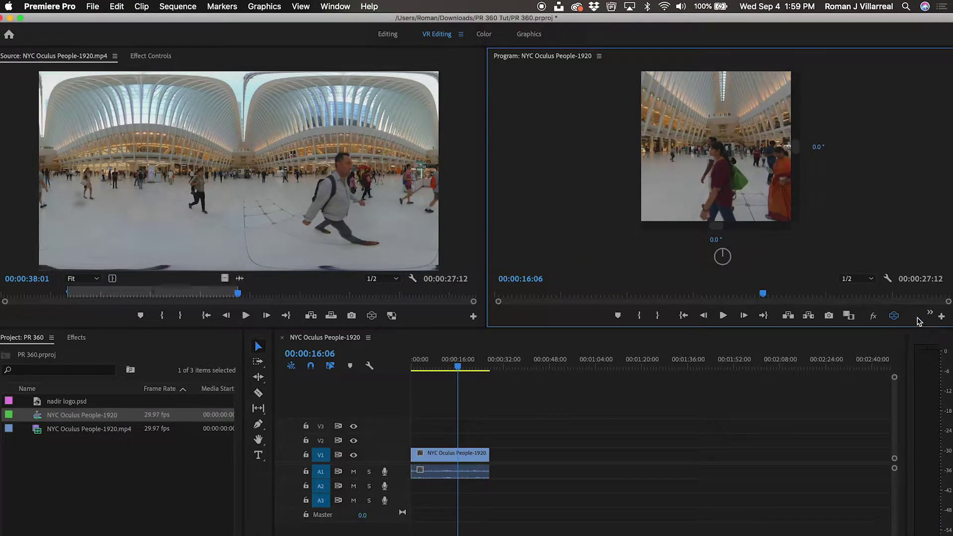
click(942, 316)
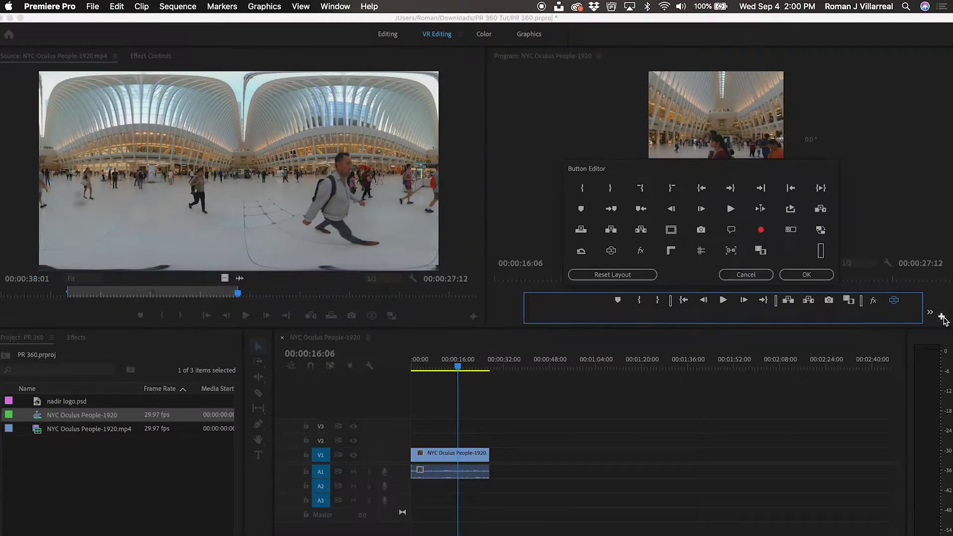
drag(612, 250, 848, 305)
click(736, 276)
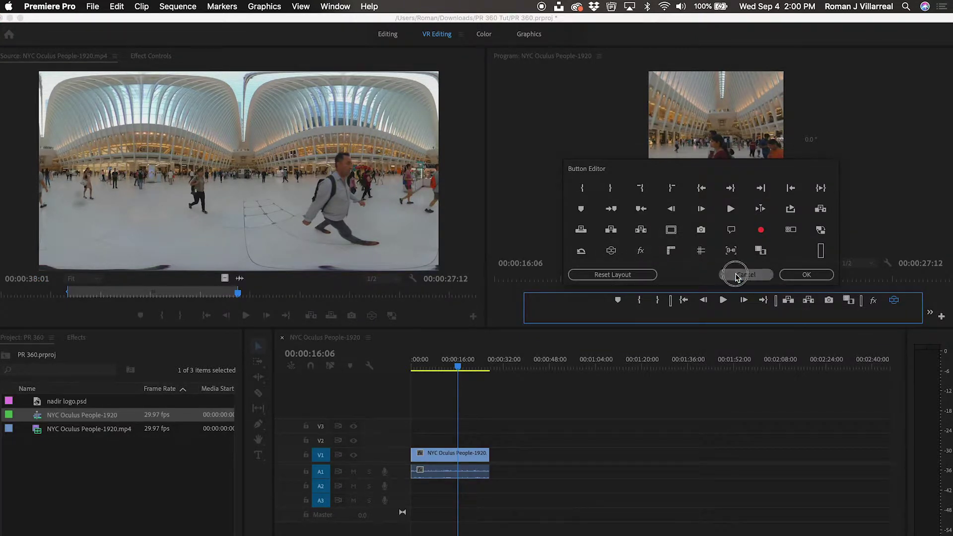
drag(670, 215, 774, 209)
Step: Hide the VR video angle controls in the Program monitor
click(887, 279)
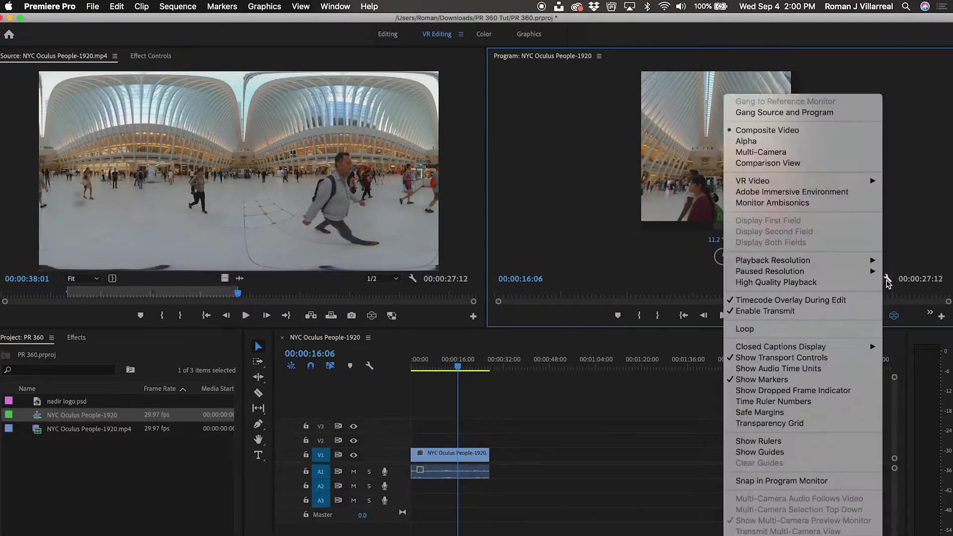
mouse_move(821, 181)
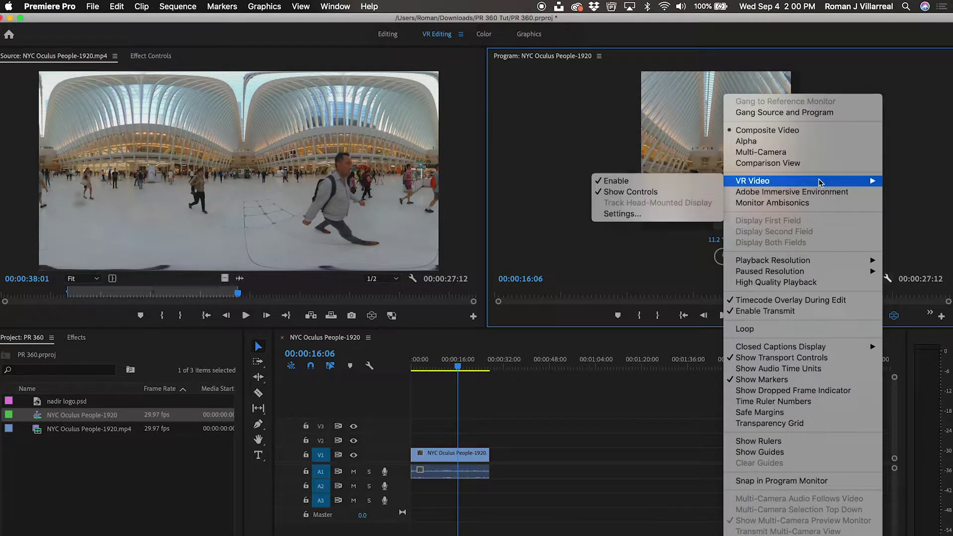
click(642, 191)
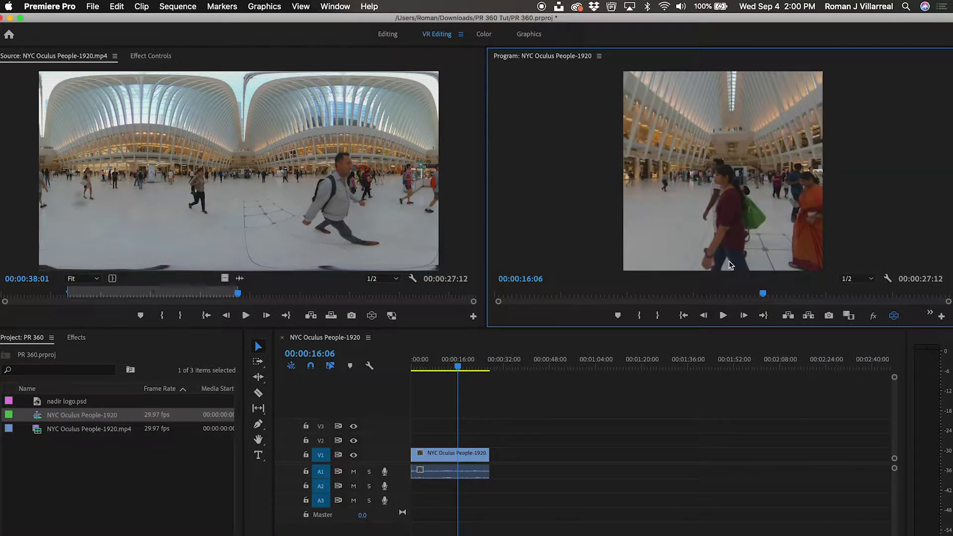
Step: Set the VR monitor view horizontal to 180° and look down at the tripod
click(888, 279)
mouse_move(820, 184)
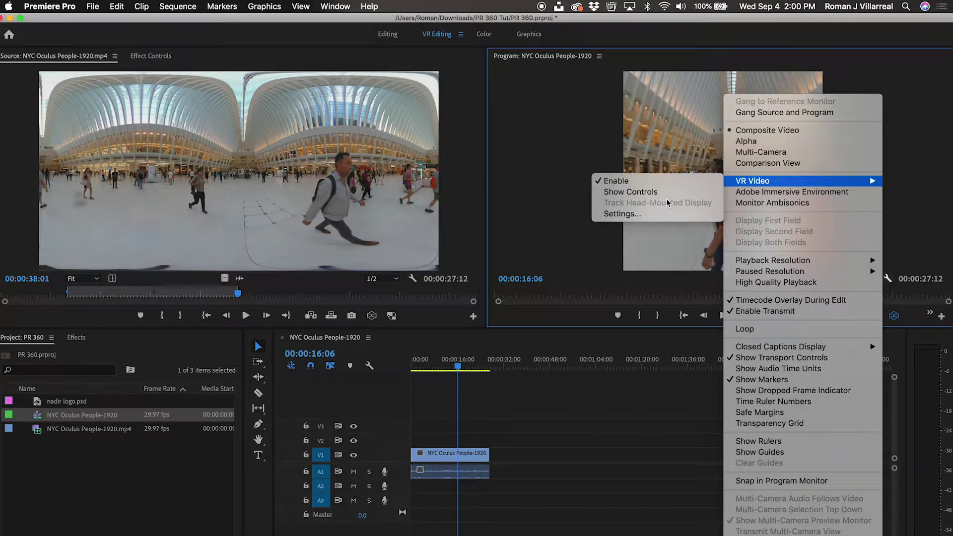
click(651, 214)
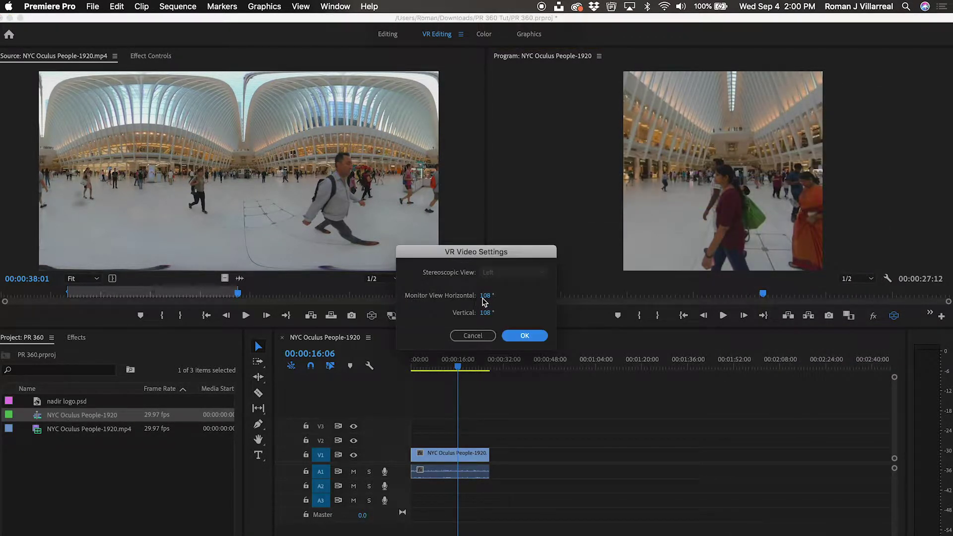
drag(485, 300, 534, 297)
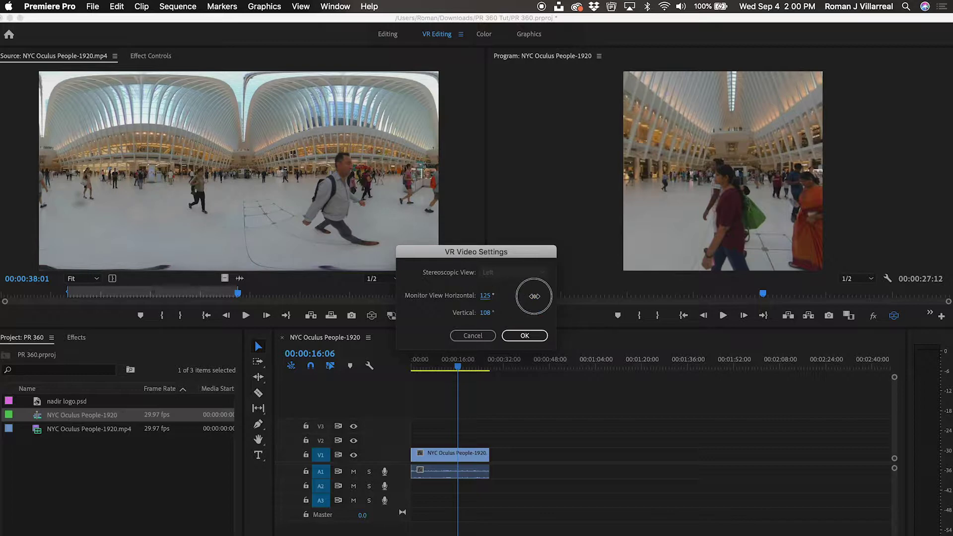
click(525, 336)
drag(720, 209, 738, 72)
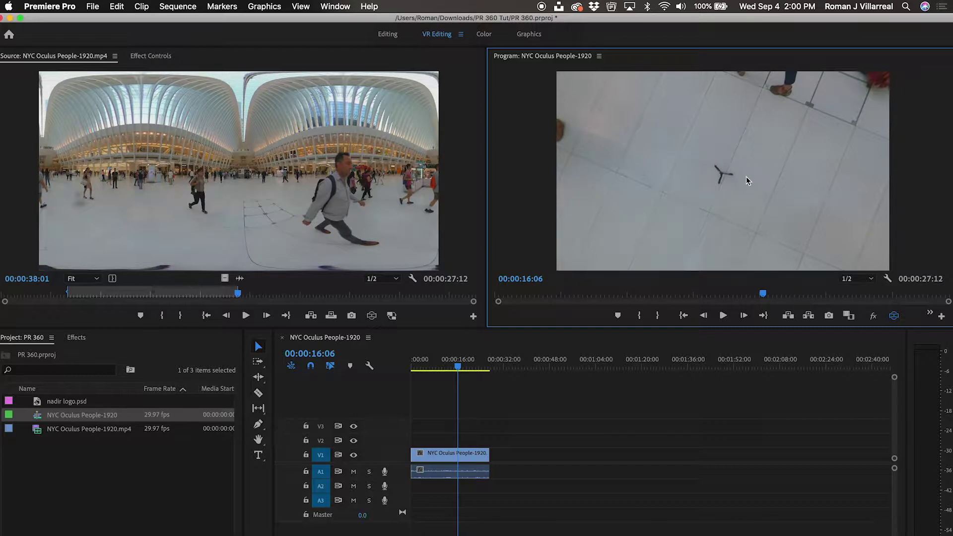
Step: Place nadir logo.psd on V2 above the 360 footage and turn toward it
click(50, 402)
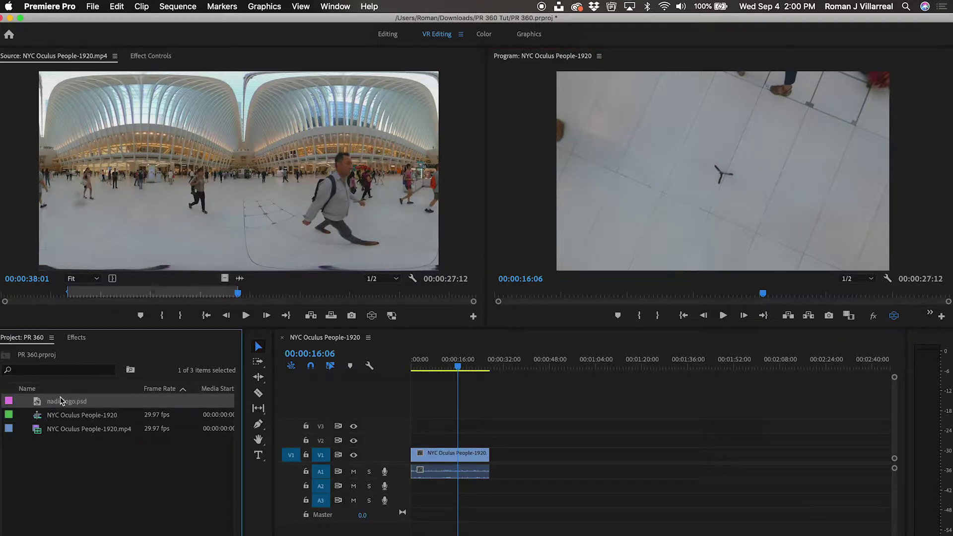
drag(60, 402, 490, 439)
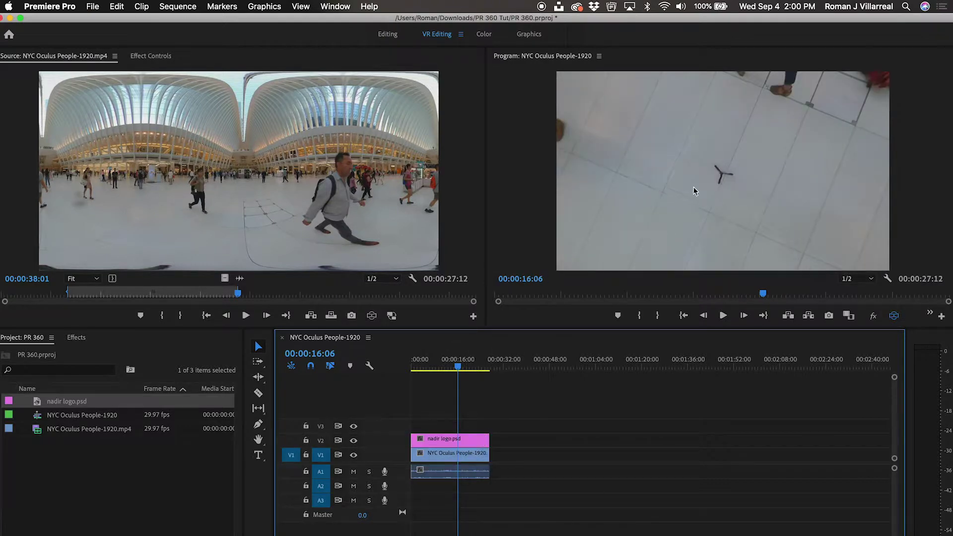
drag(694, 191, 638, 303)
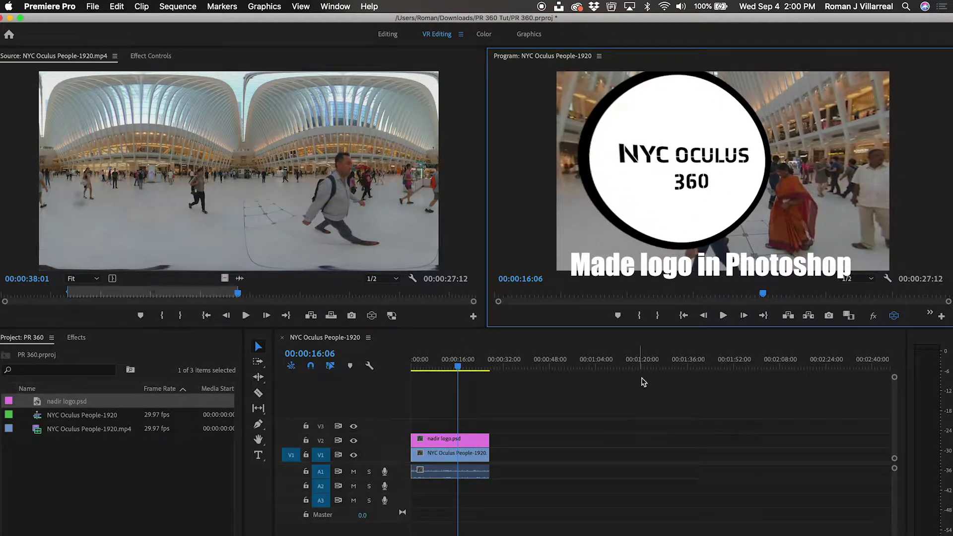
Step: Search effects for 'vr' and apply VR Plane to Sphere to the logo clip
click(76, 337)
click(27, 355)
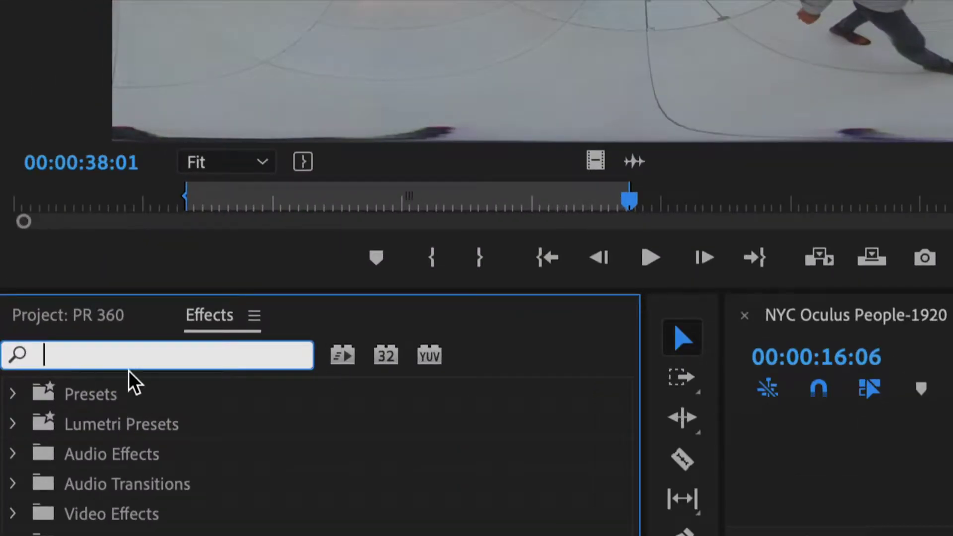
text(vr)
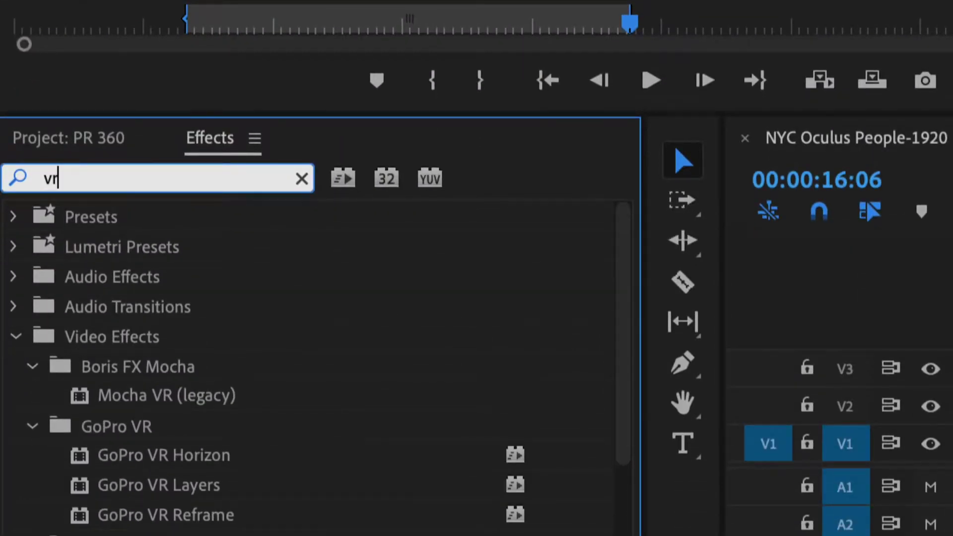
scroll(110, 383, down, 5)
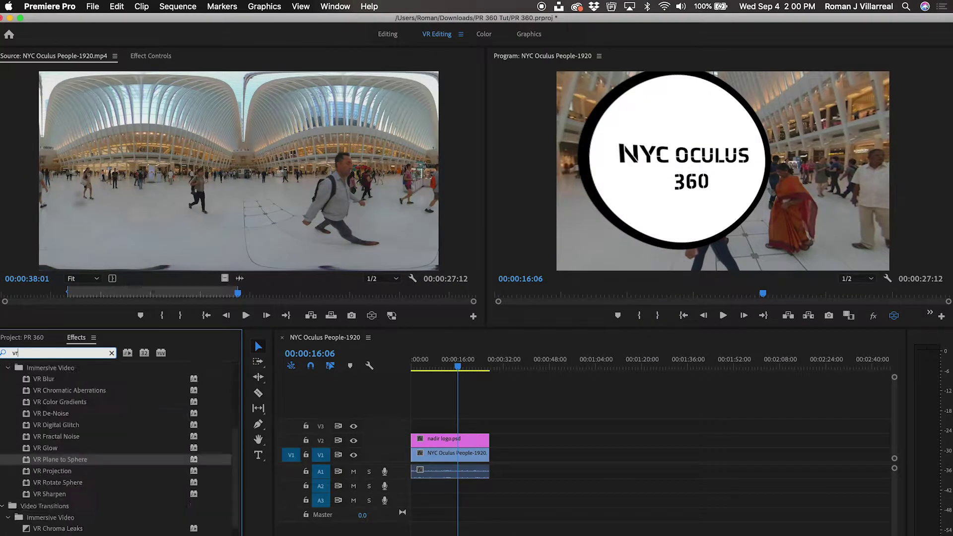
scroll(52, 473, down, 3)
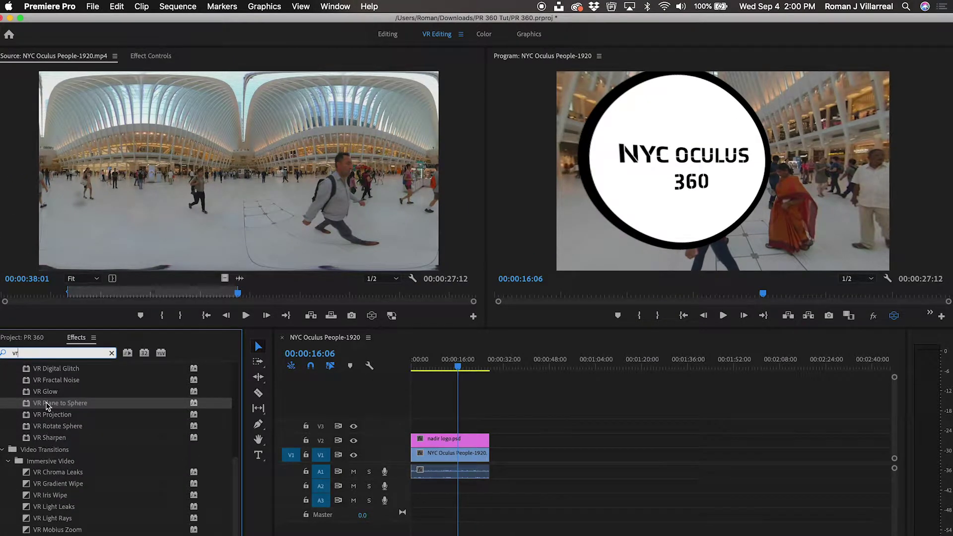
click(27, 404)
drag(27, 404, 431, 441)
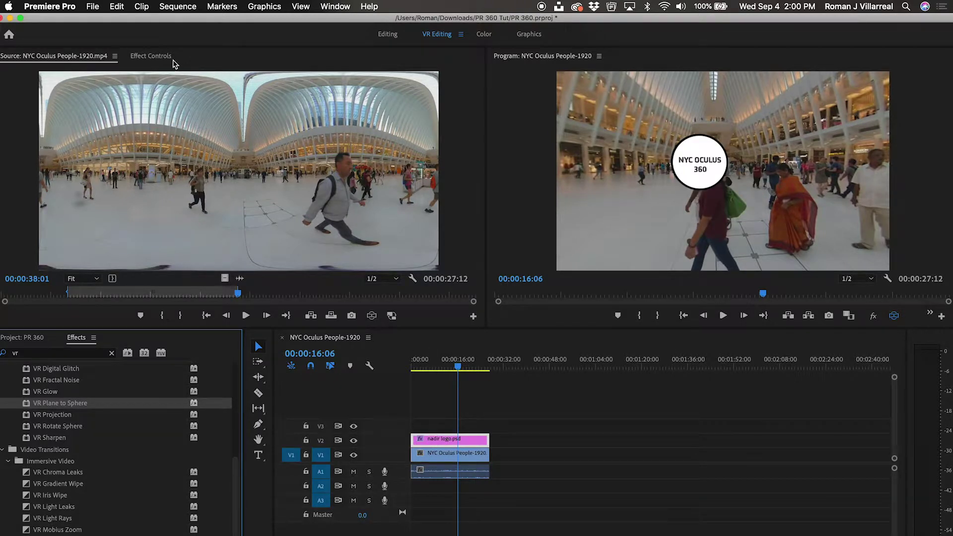
click(150, 57)
Step: Set the logo's VR Plane to Sphere Projection Tilt to 90° to lay it on the floor
scroll(124, 203, down, 1)
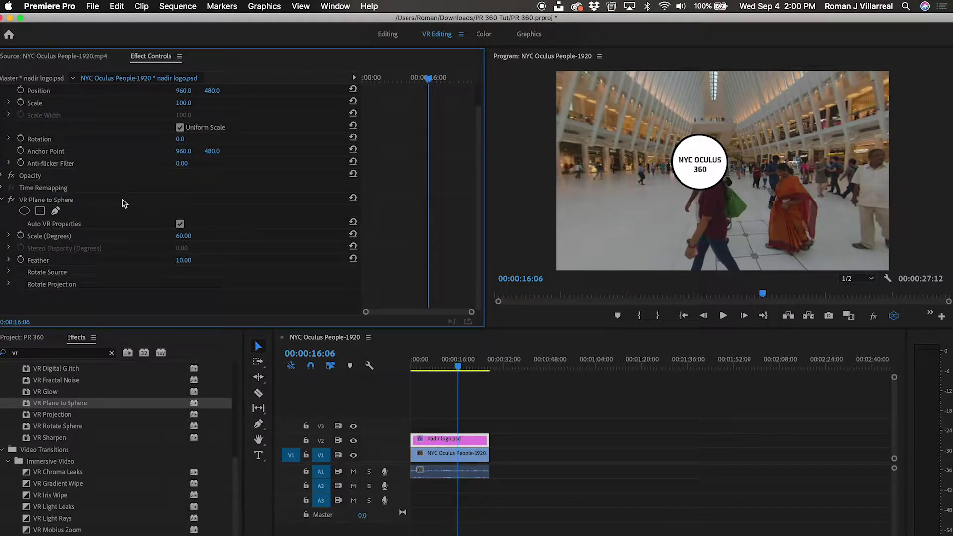
click(9, 284)
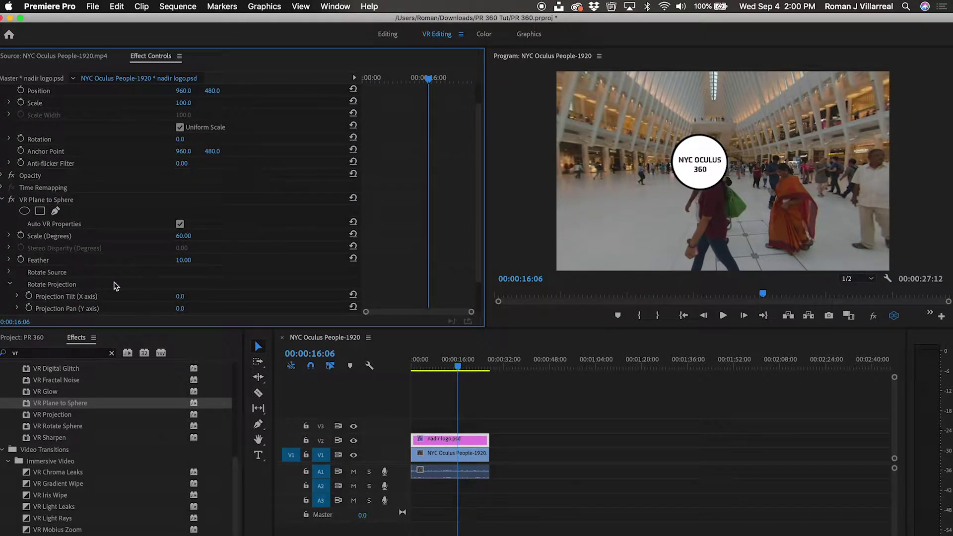
scroll(116, 287, down, 2)
drag(180, 260, 223, 261)
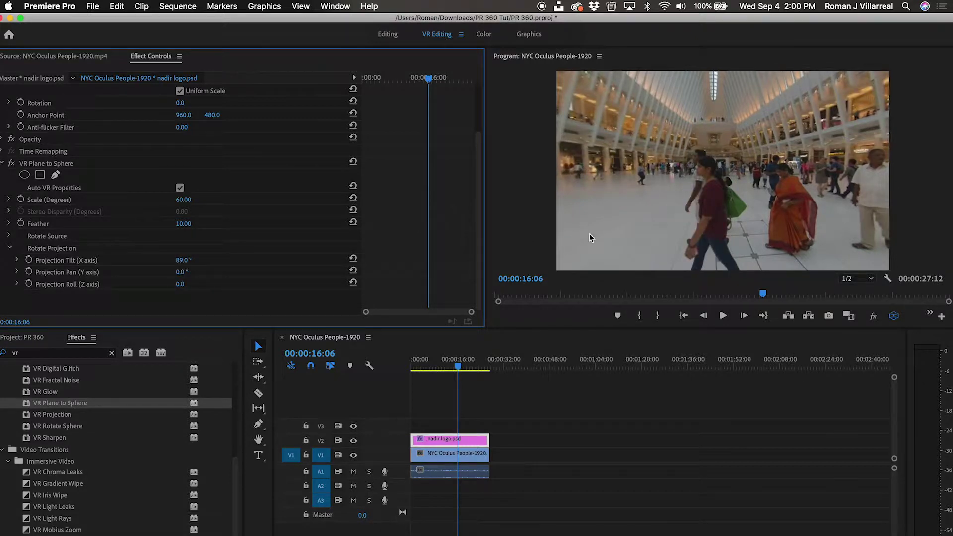
drag(596, 199, 577, 69)
click(194, 260)
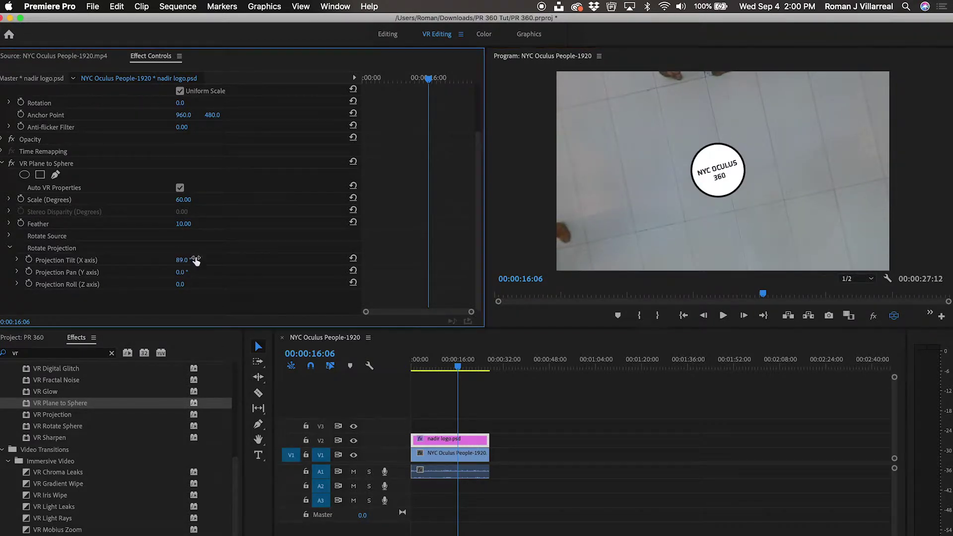
text(90)
key(Return)
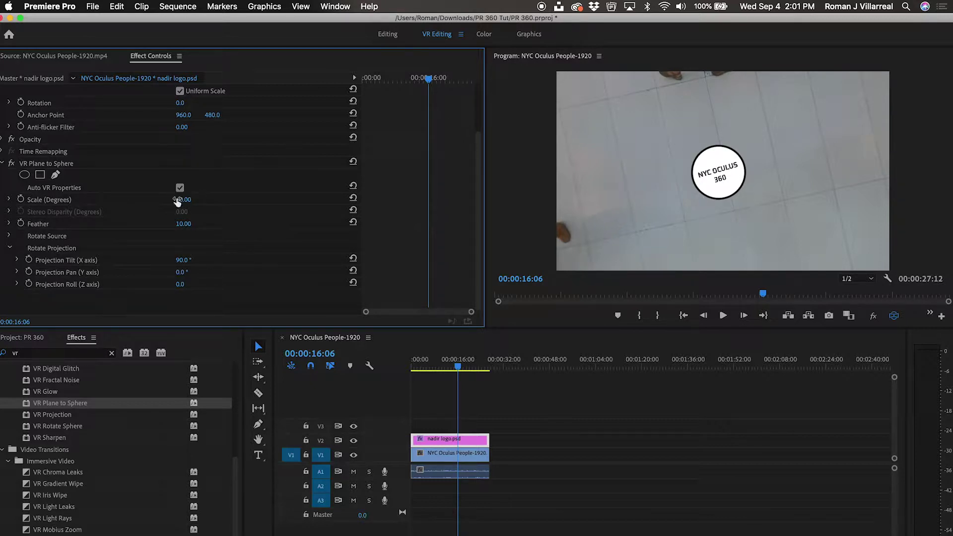
Step: Increase the logo's Scale to 67 degrees and move the playhead back
drag(181, 199, 126, 183)
scroll(119, 178, up, 3)
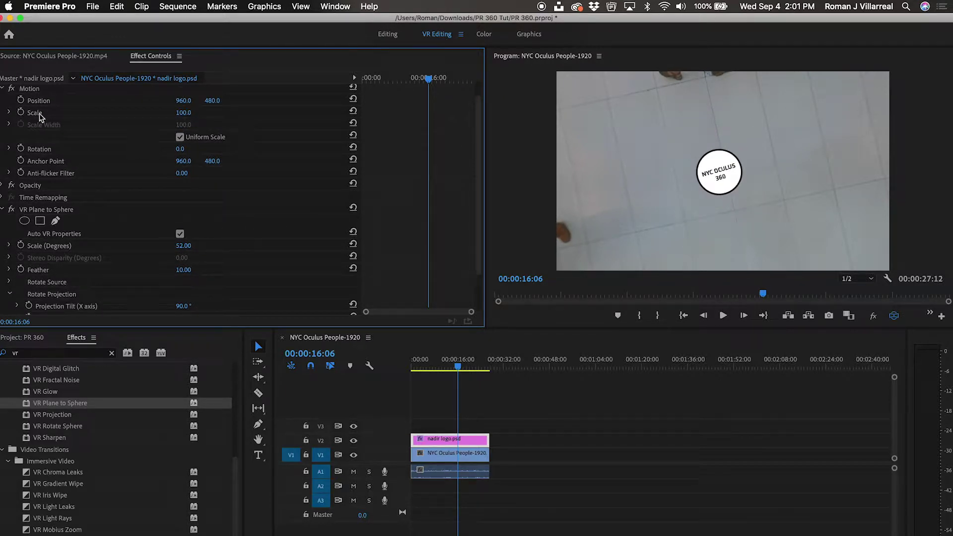
scroll(147, 188, down, 3)
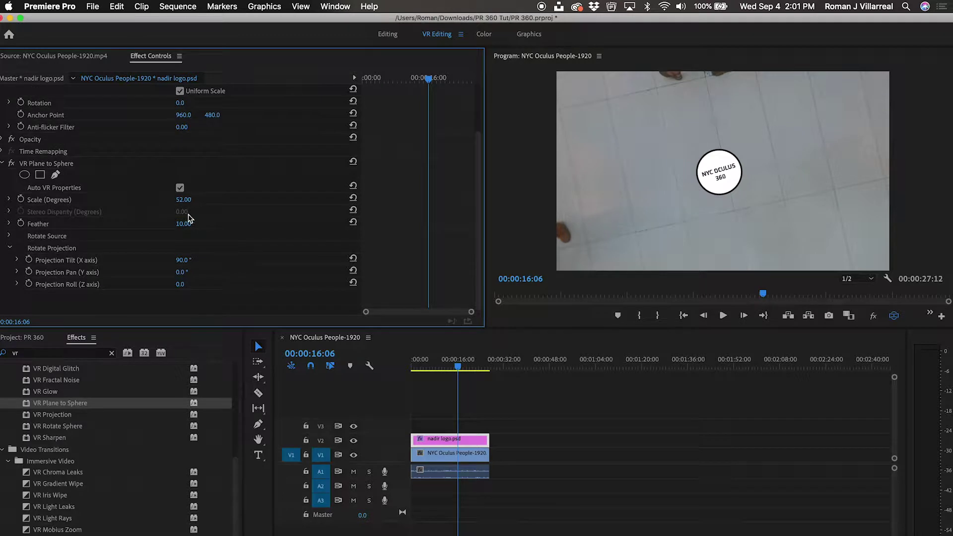
drag(183, 200, 199, 199)
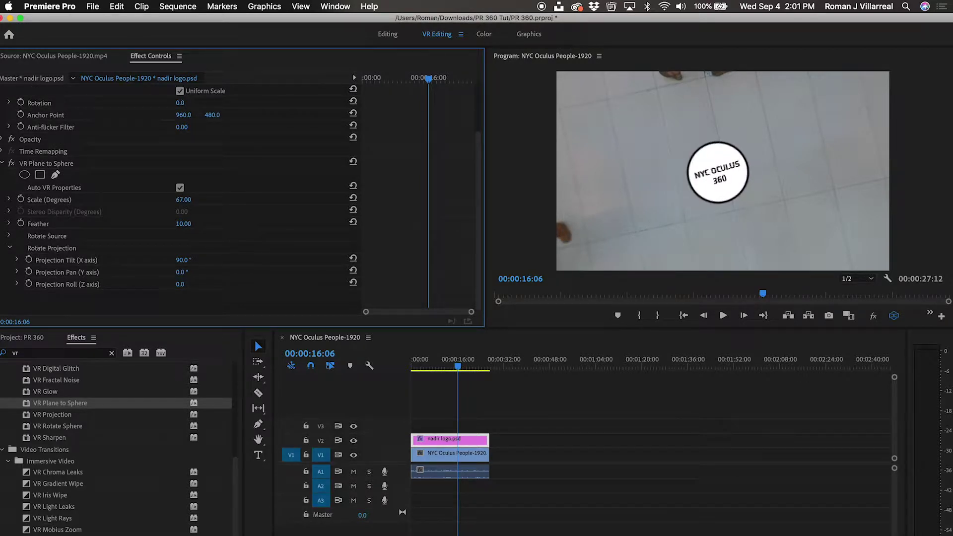
mouse_move(456, 370)
mouse_down()
mouse_move(429, 372)
mouse_move(451, 369)
mouse_up()
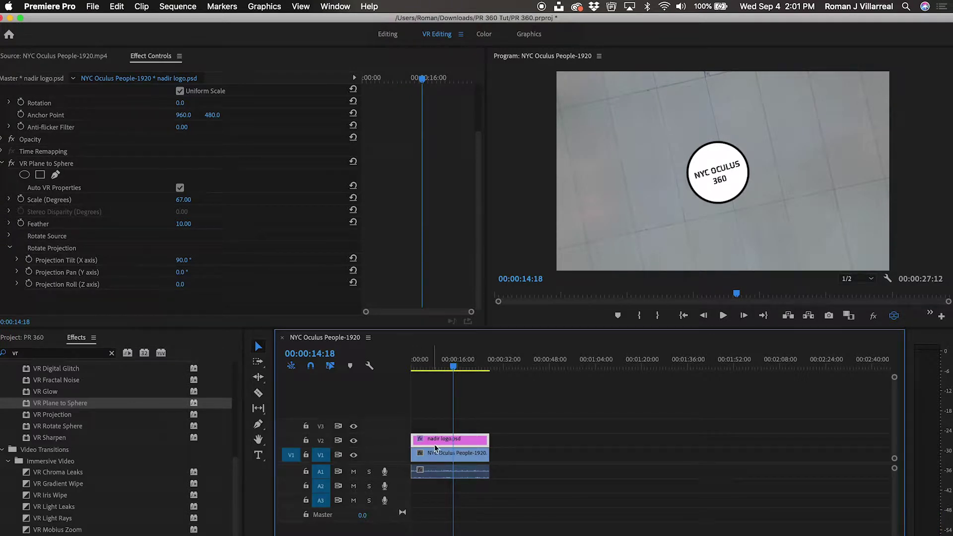
Step: Delete the nadir logo clip from V2, revealing the tripod again
key(Delete)
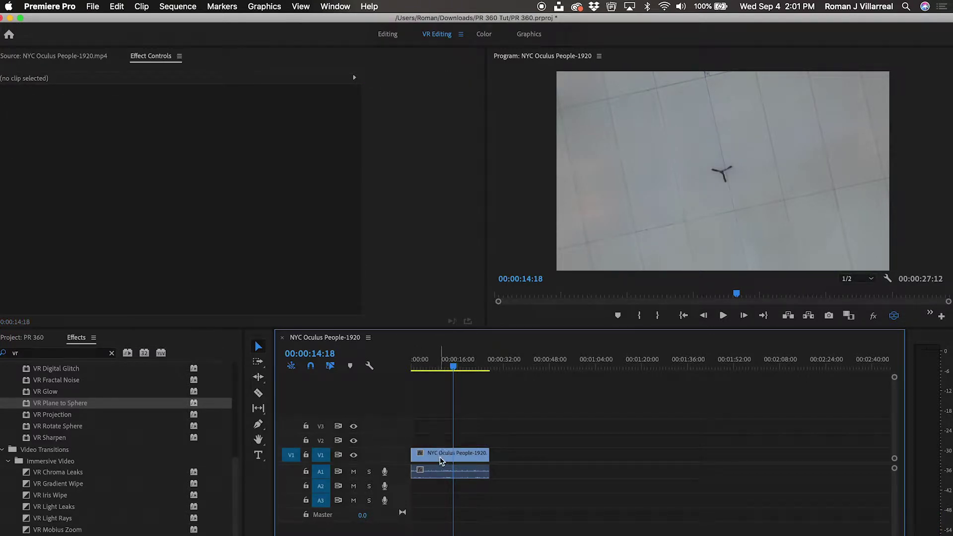
click(444, 453)
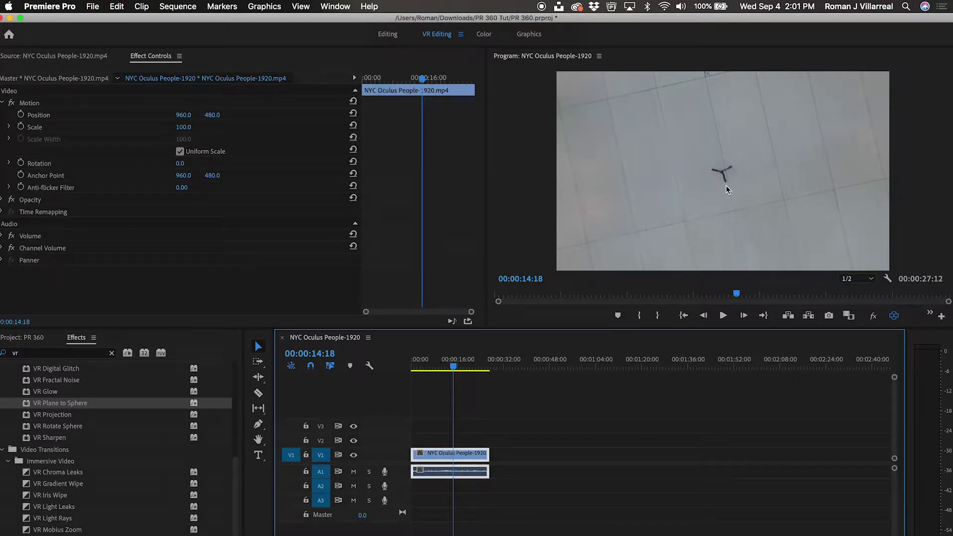
drag(720, 211, 743, 226)
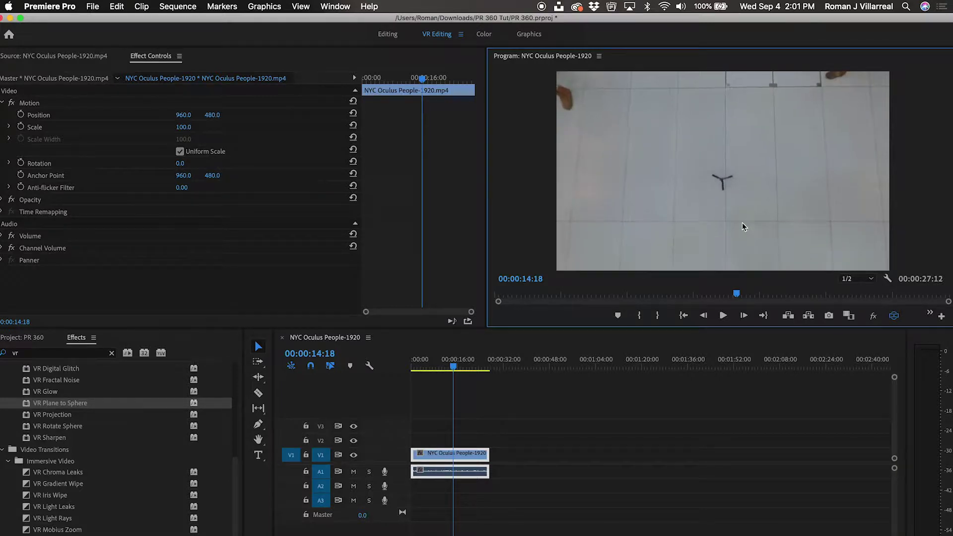
Step: Replace the V1 footage clip with an After Effects composition
click(443, 459)
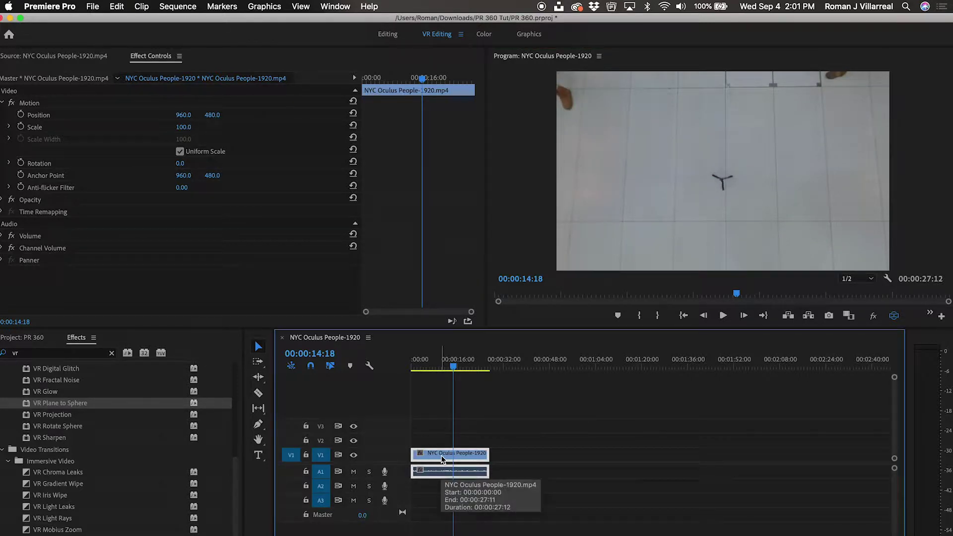
right_click(443, 460)
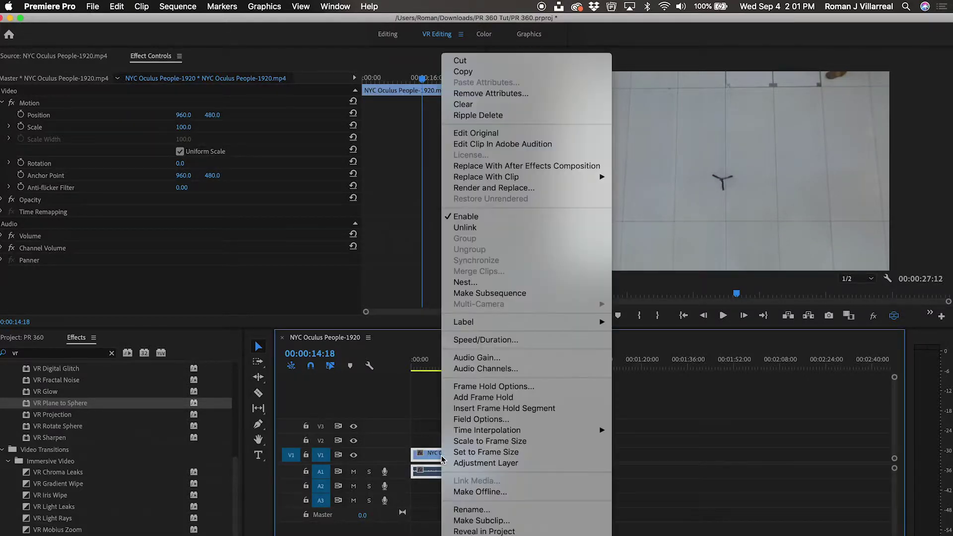
click(514, 169)
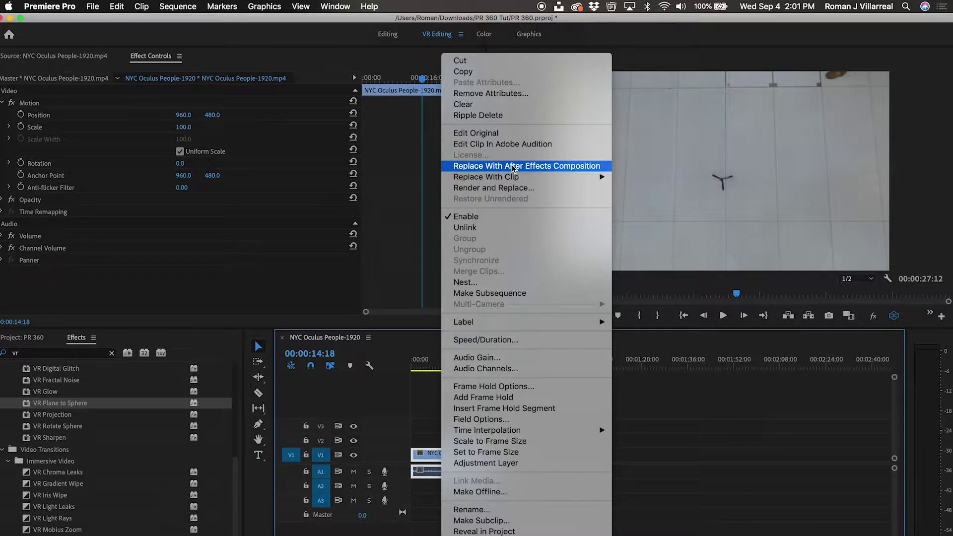
click(514, 168)
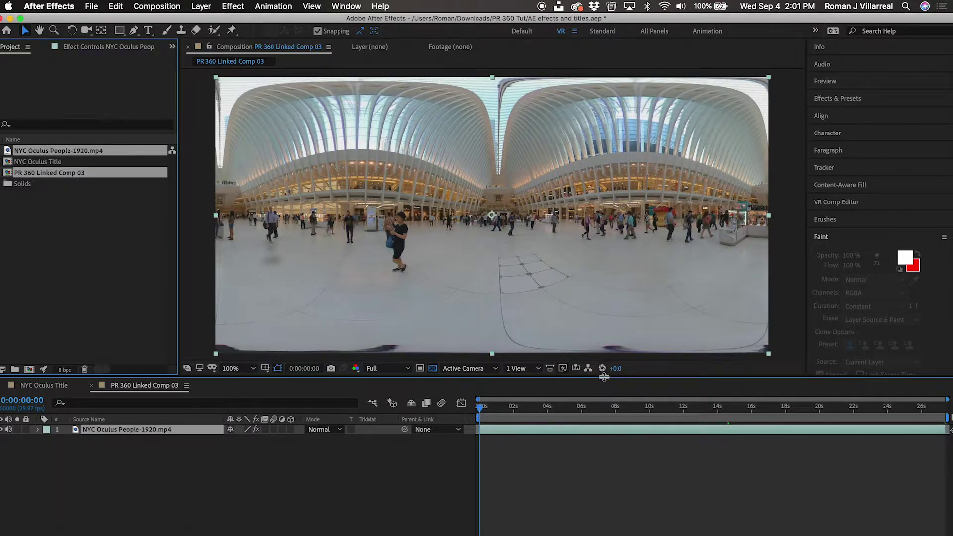
Step: Open and enlarge the VR Comp Editor panel from the Window menu, then begin an Add 2D Edit
click(346, 7)
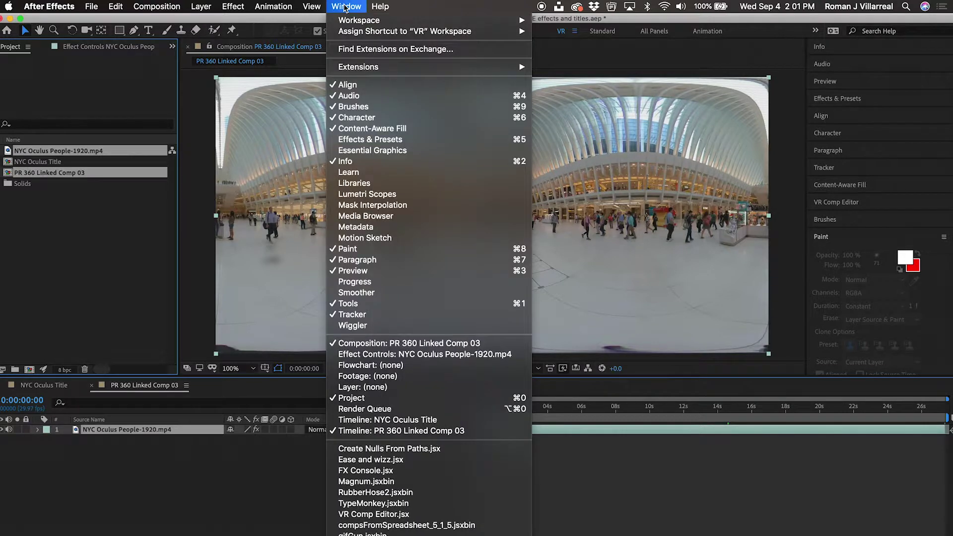
click(399, 514)
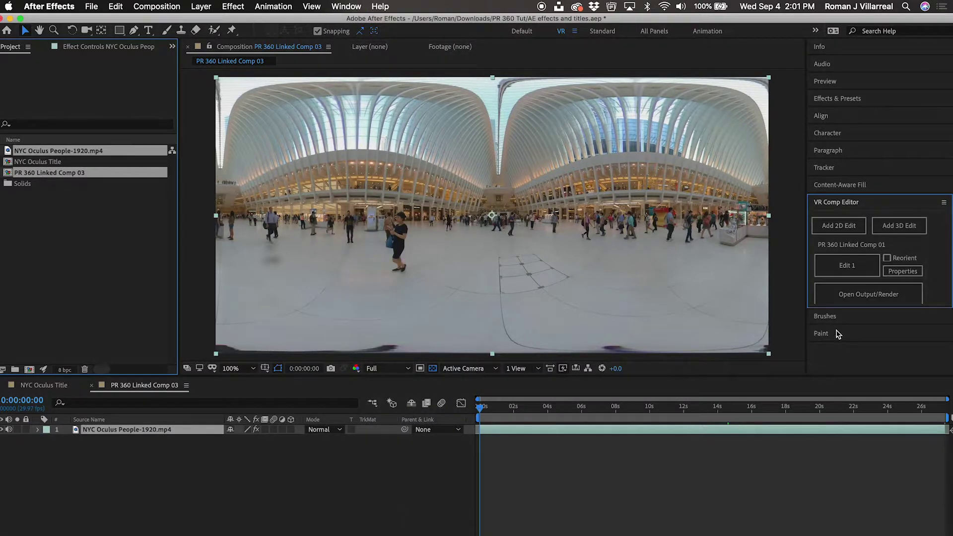
drag(815, 306, 814, 343)
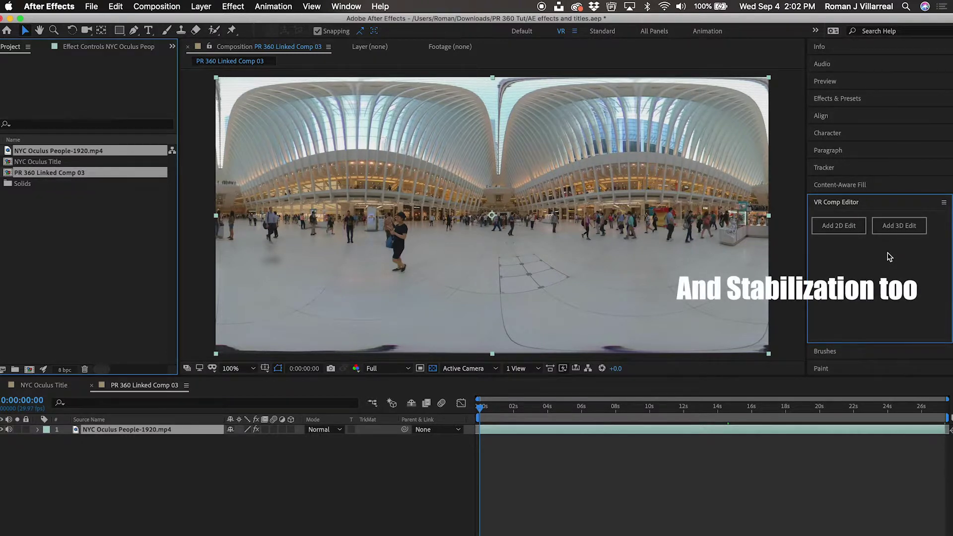
click(841, 232)
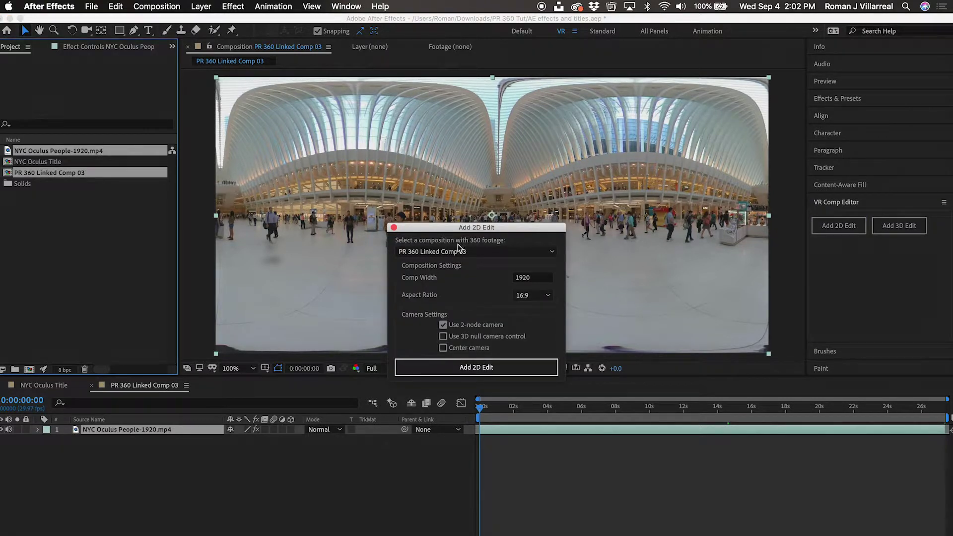
Step: Add a 2D edit of PR 360 Linked Comp 03, then review the VR2 Edit 1 and VR2 Output comps
click(458, 250)
click(430, 292)
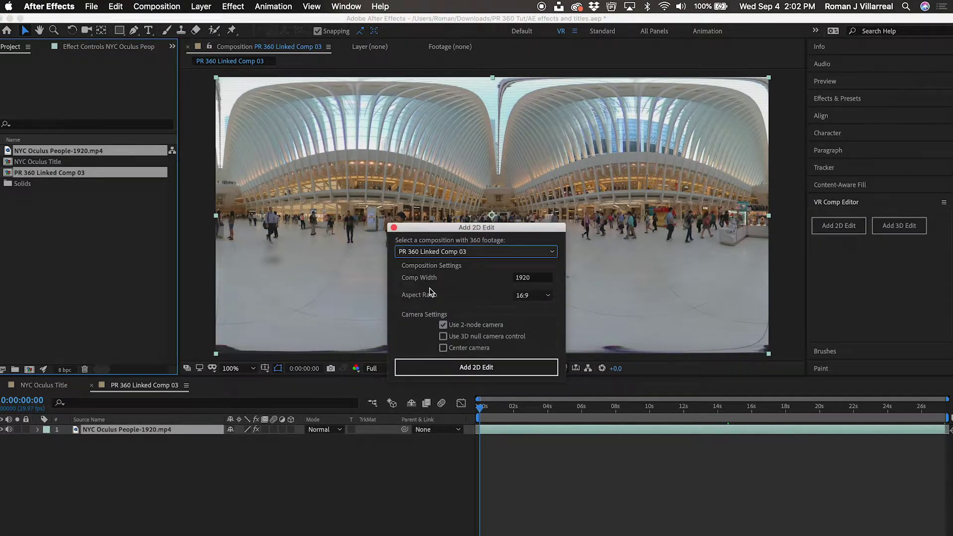
click(472, 366)
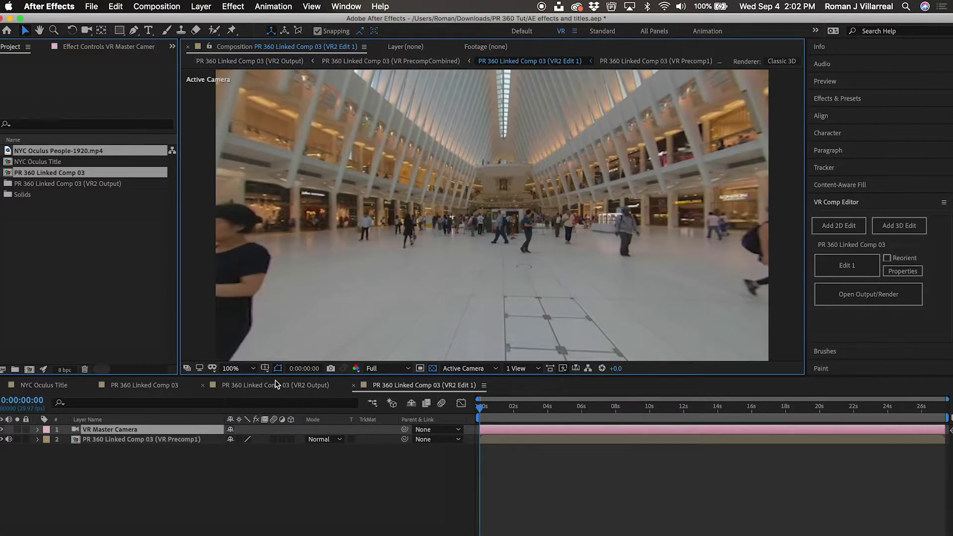
click(410, 387)
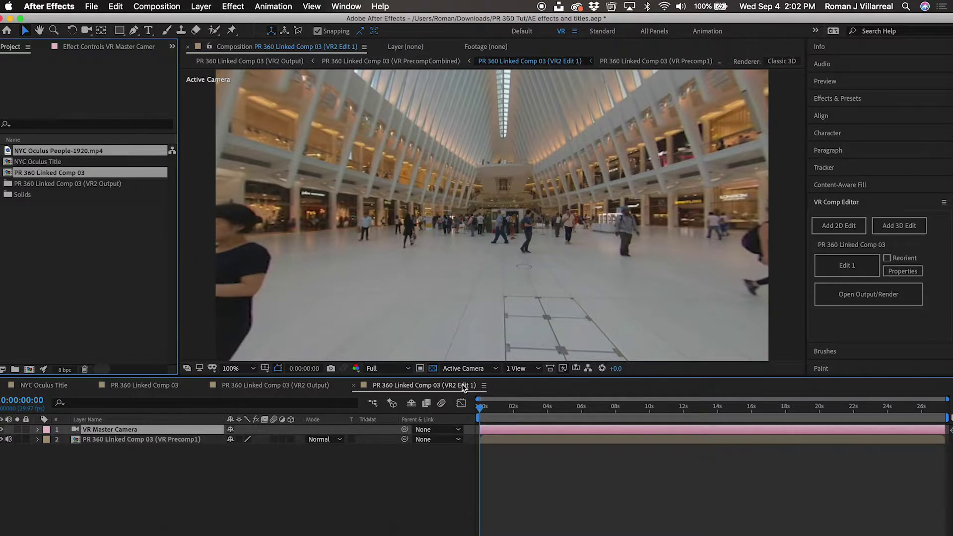
click(278, 386)
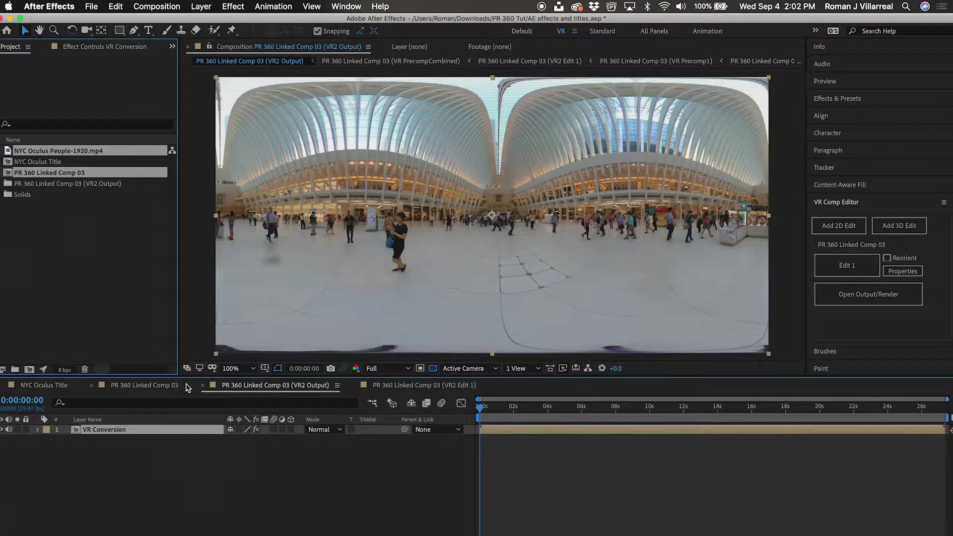
click(160, 387)
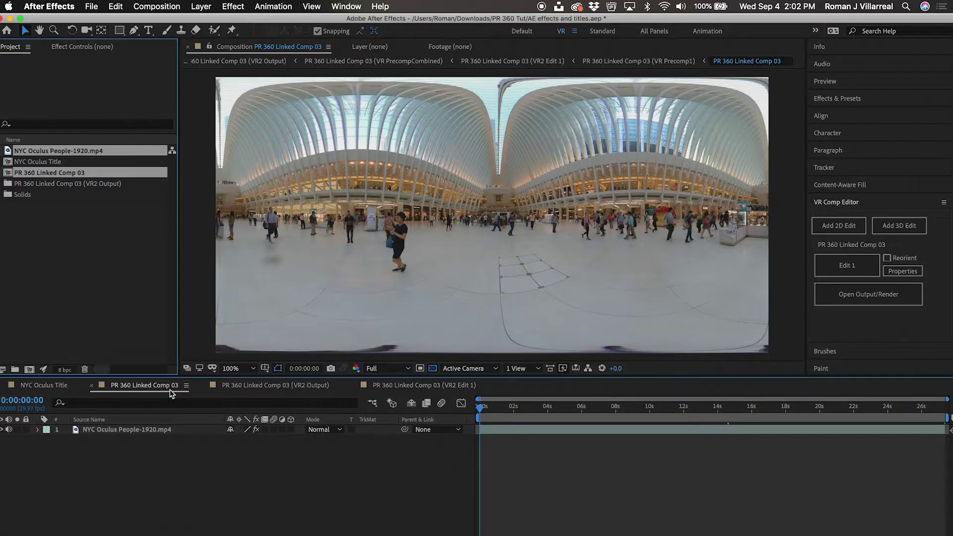
Step: Orbit the VR2 Edit 1 camera to look straight down at the tripod
click(395, 390)
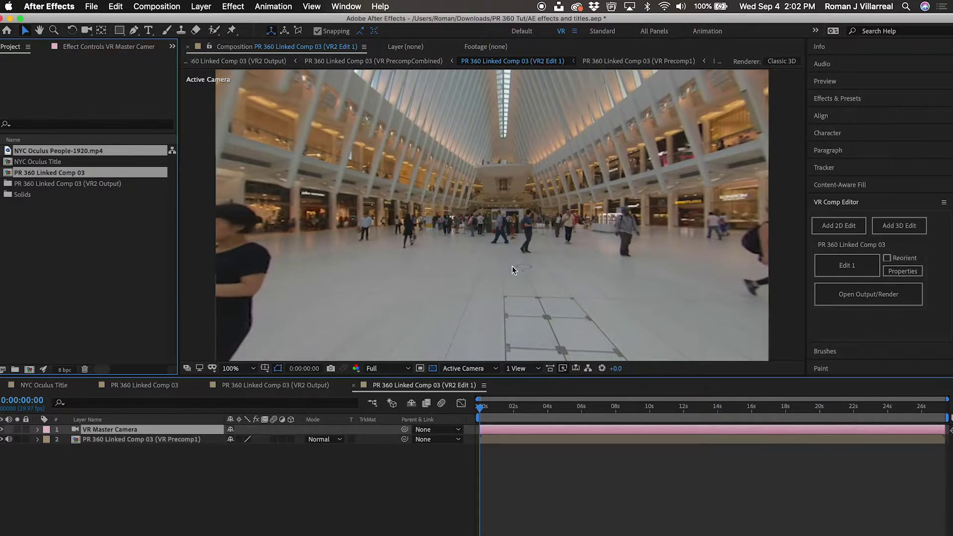
key(c)
drag(491, 275, 480, 164)
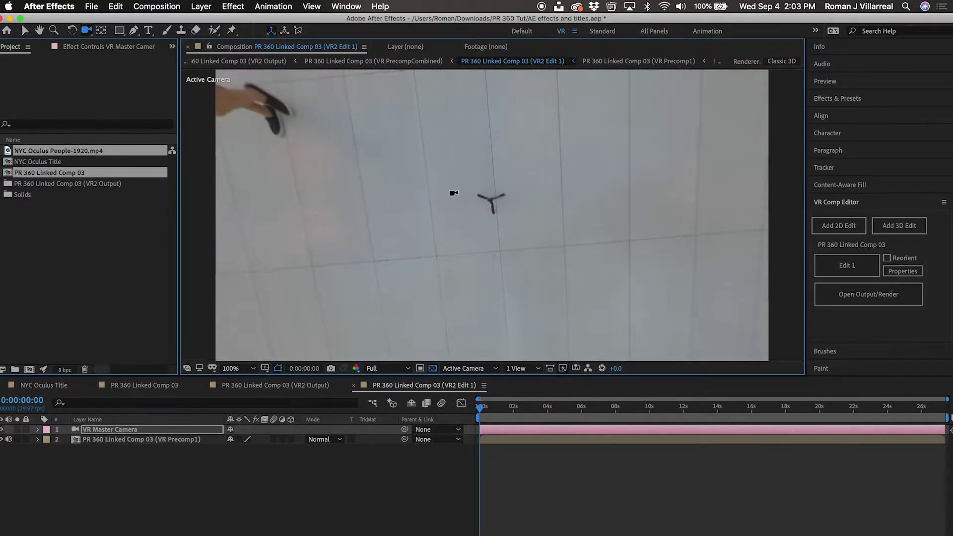
Step: Clone Stamp floor tiles from beside the tripod over it in the VR Precomp1 layer
click(183, 31)
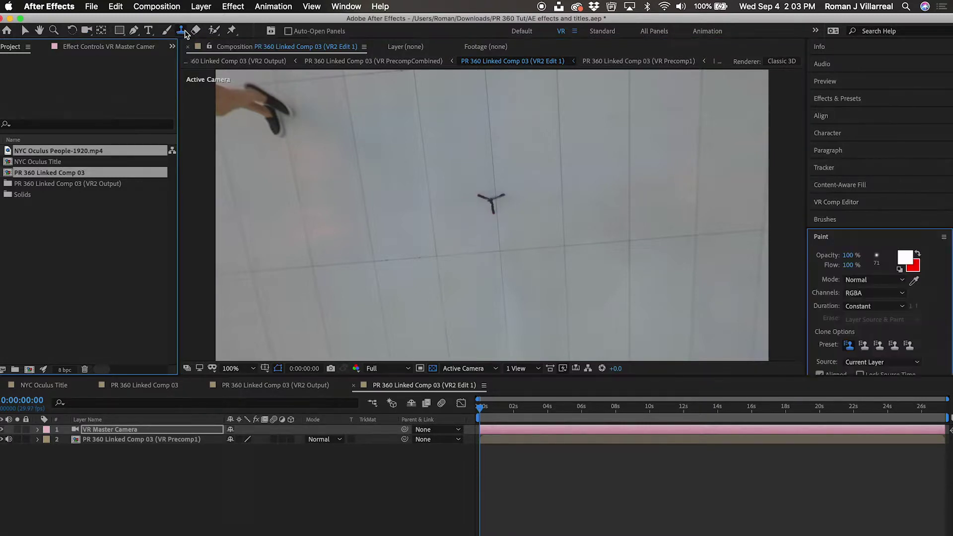
double_click(476, 202)
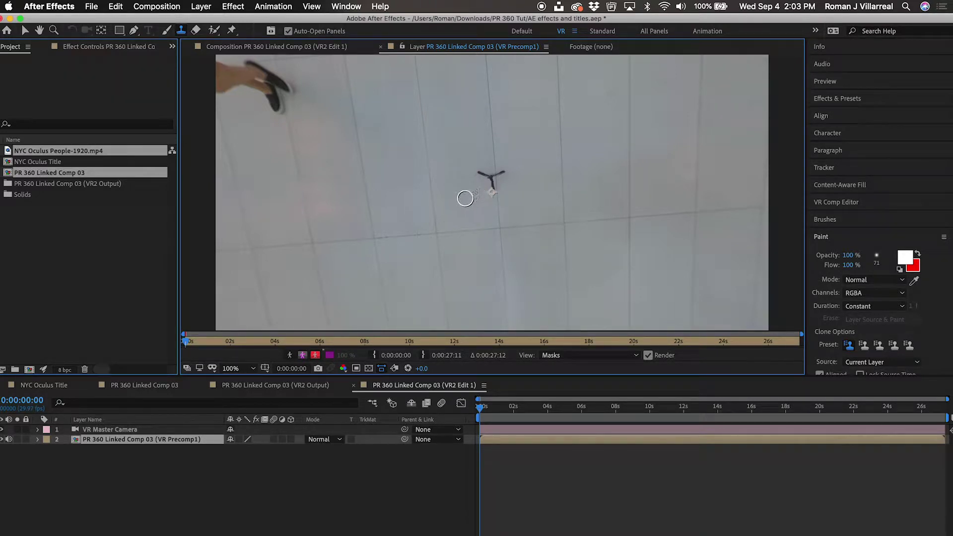
alt+click(463, 201)
drag(463, 201, 457, 208)
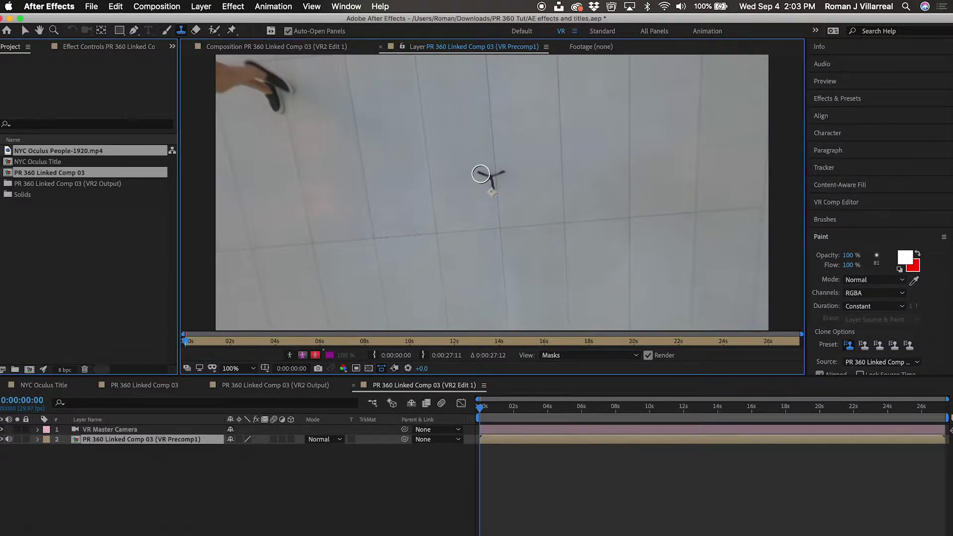
drag(490, 179, 494, 175)
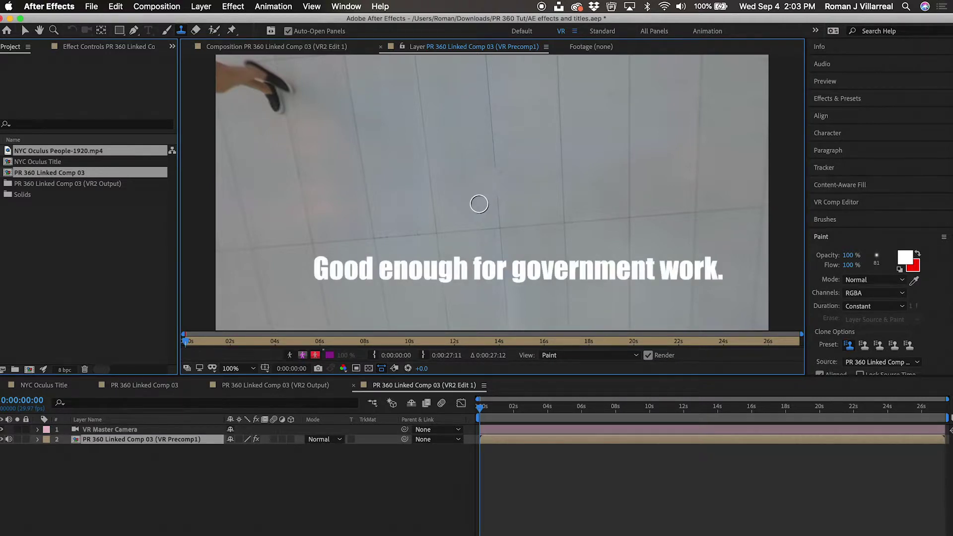
click(295, 48)
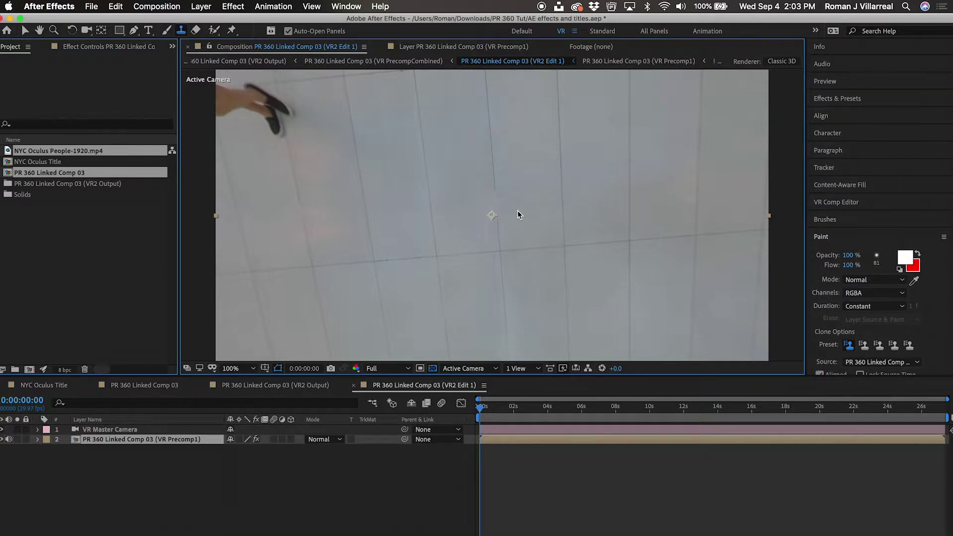
Step: Orbit the VR2 Edit 1 view up to the hall and back down to the floor
key(c)
mouse_move(521, 166)
mouse_down()
mouse_move(575, 260)
mouse_move(617, 270)
mouse_move(603, 262)
mouse_up()
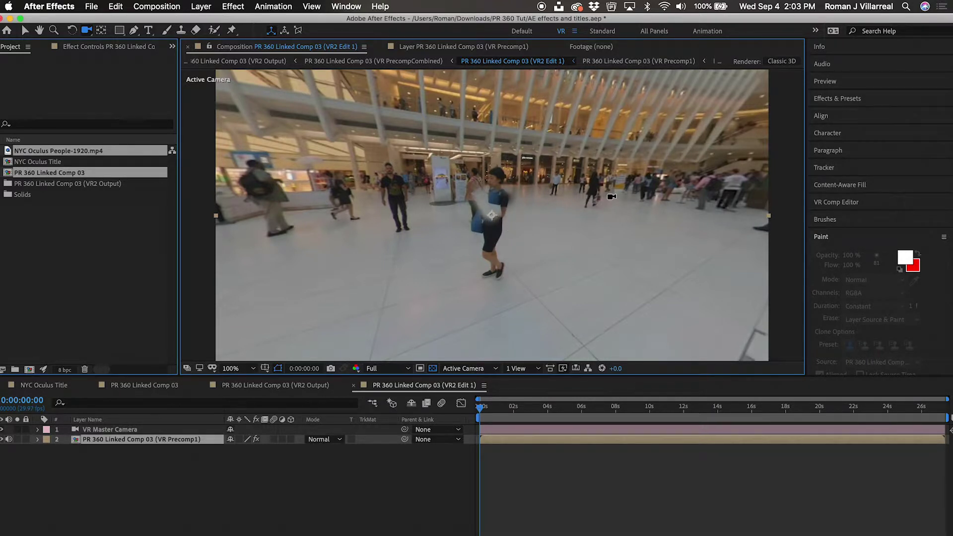
drag(611, 196, 611, 195)
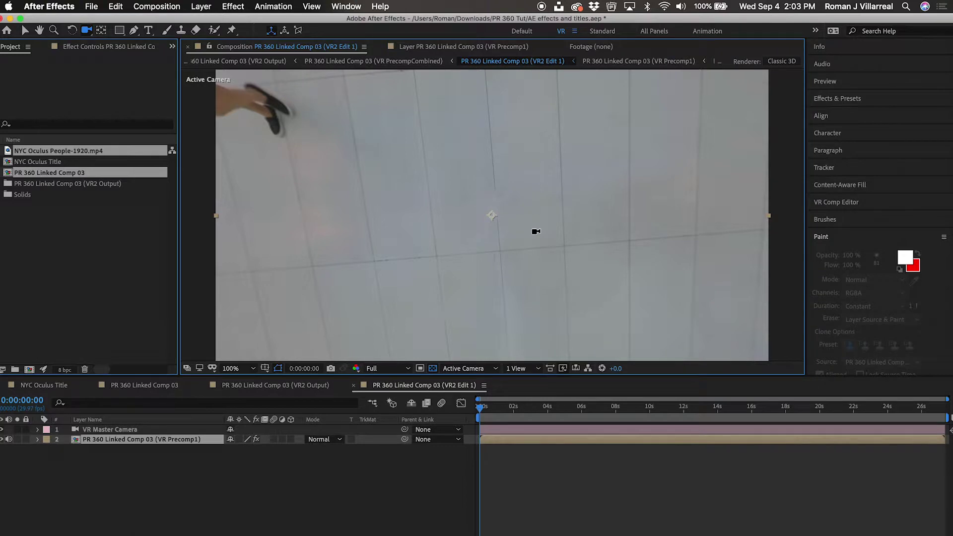
Step: Review VR2 Output, save AE effects and titles.aep, and return to Premiere Pro
click(286, 386)
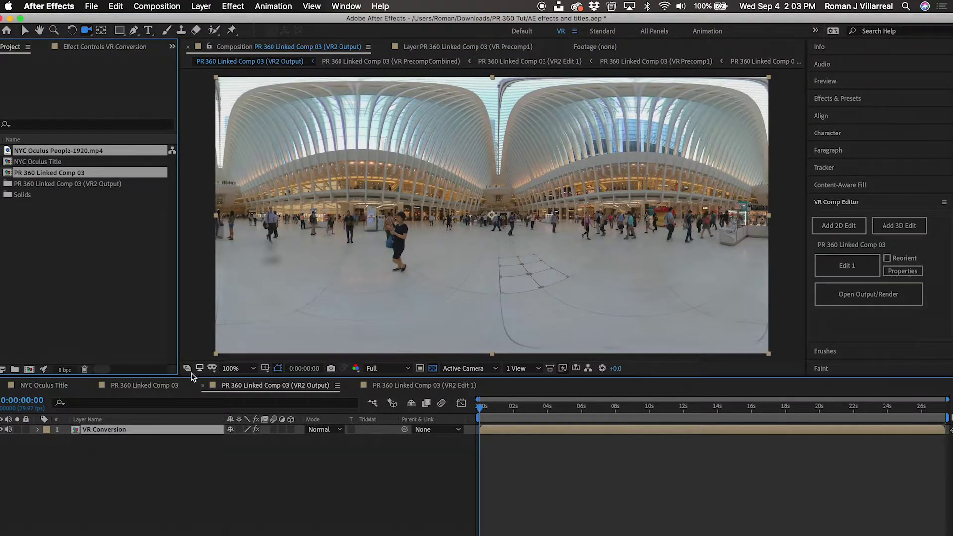
click(154, 387)
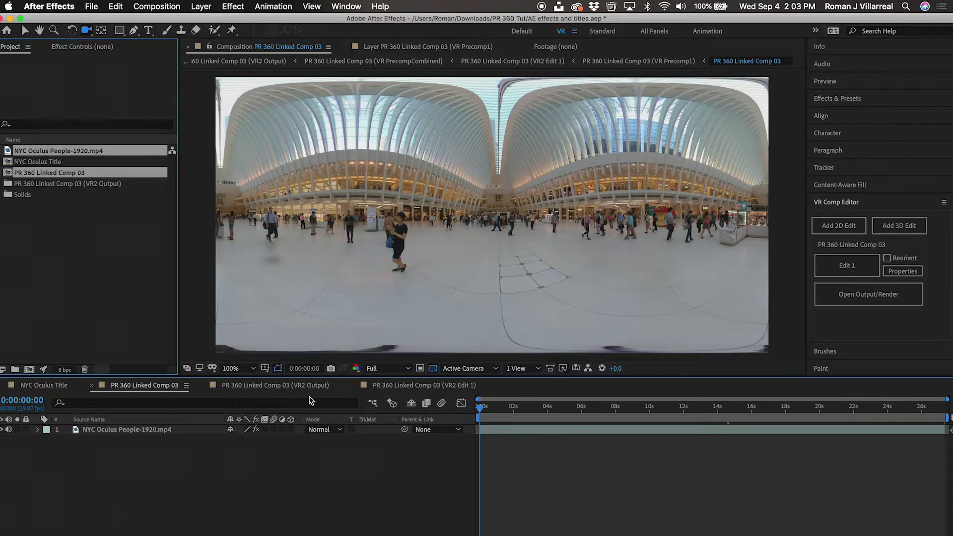
click(234, 386)
key(super+s)
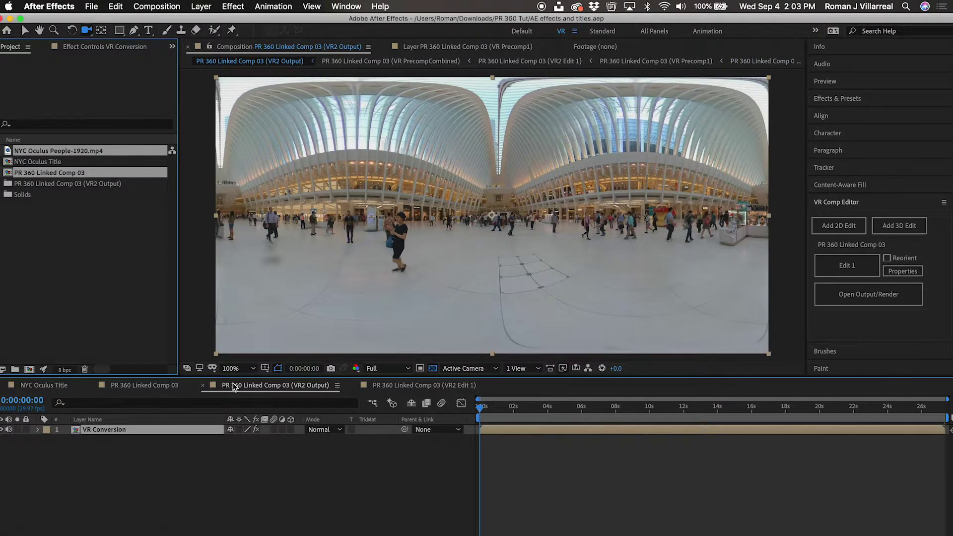
key(super+Tab)
key(super+Tab)
key(super+Tab)
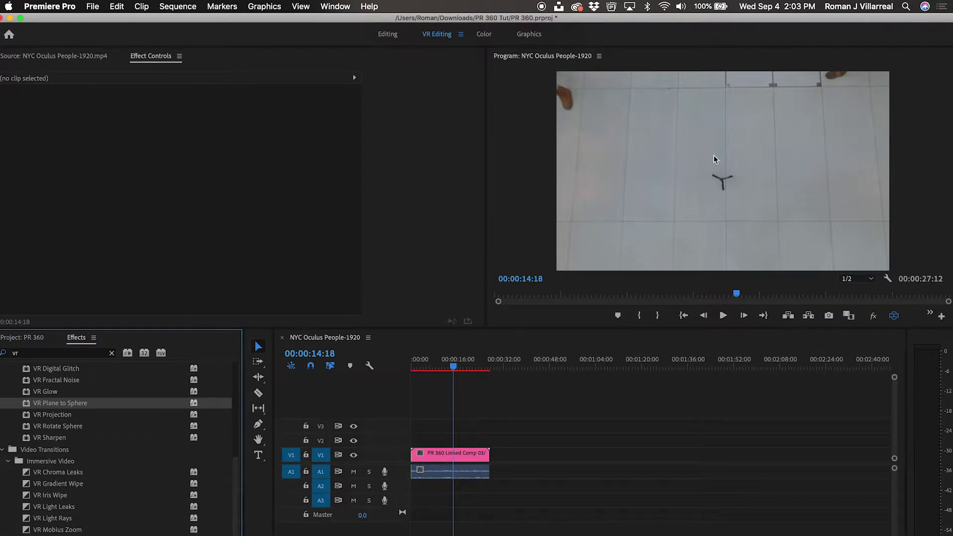
Step: Import the PR 360 Linked Comp 03 (VR2 Output) comp from AE effects and titles.aep into the project
click(446, 455)
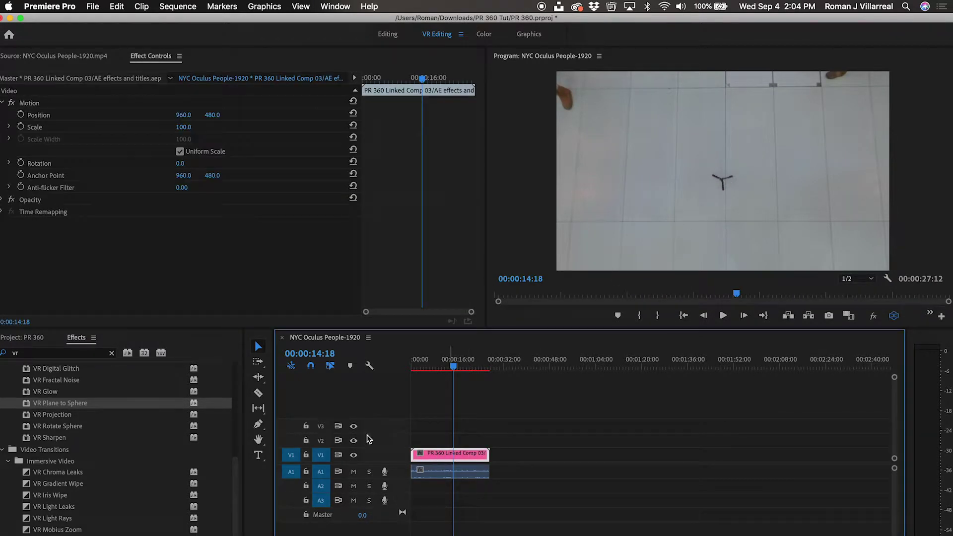
click(31, 341)
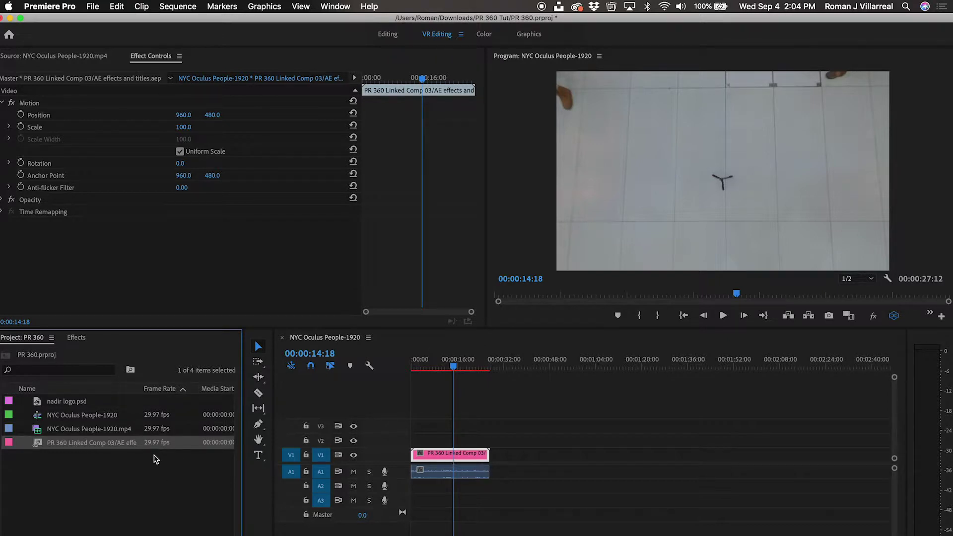
click(140, 471)
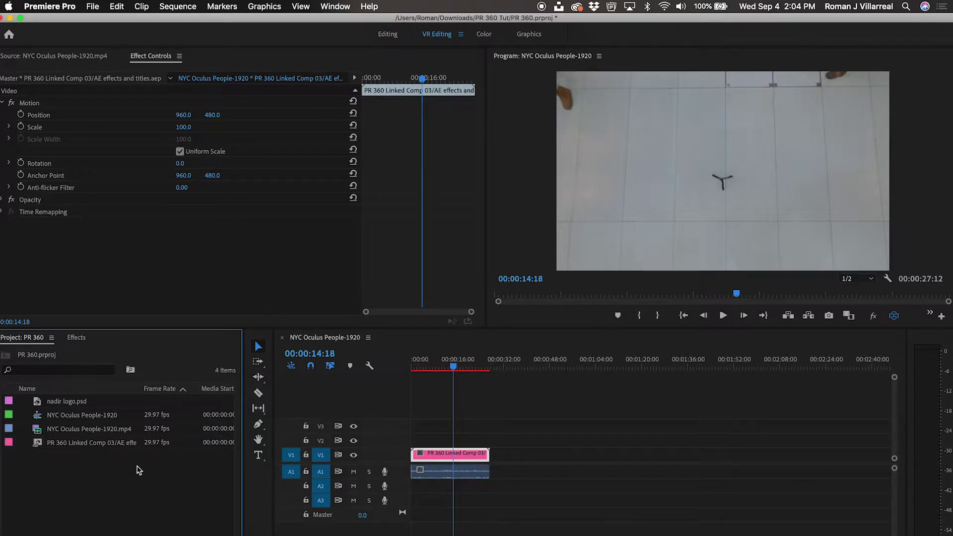
double_click(139, 471)
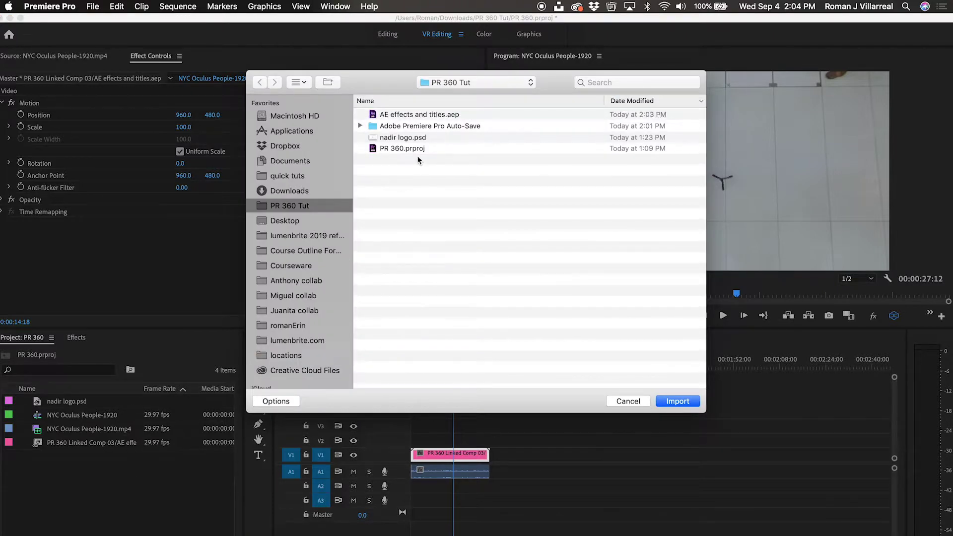
click(420, 115)
click(675, 400)
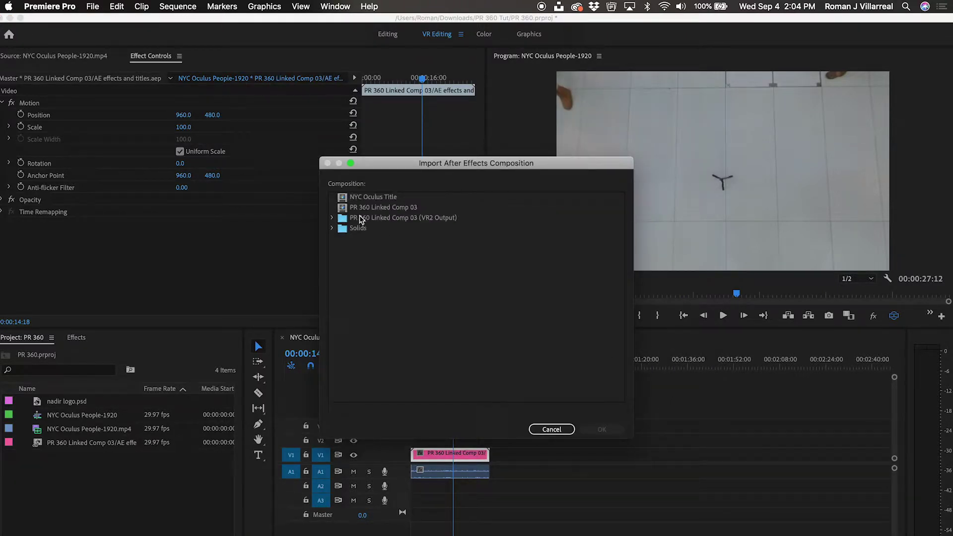
double_click(342, 220)
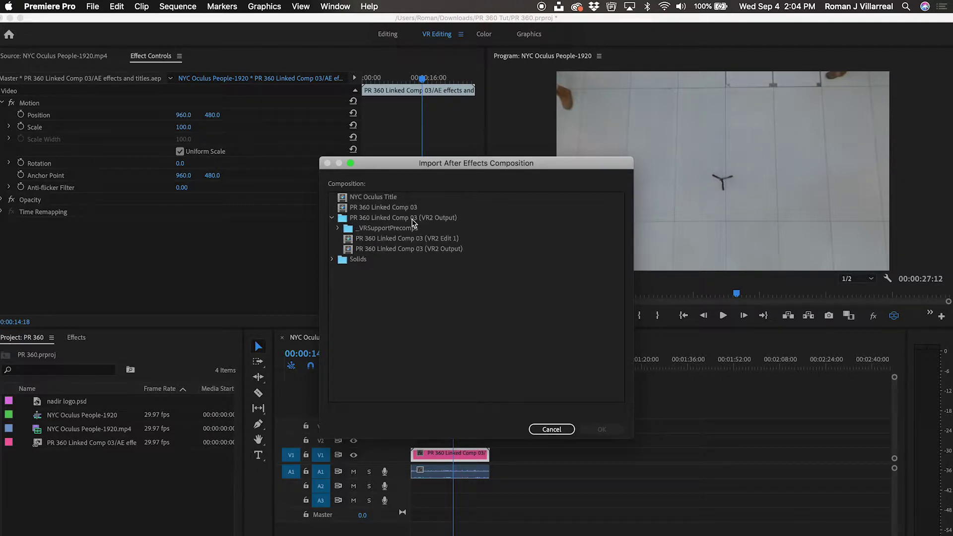
click(411, 249)
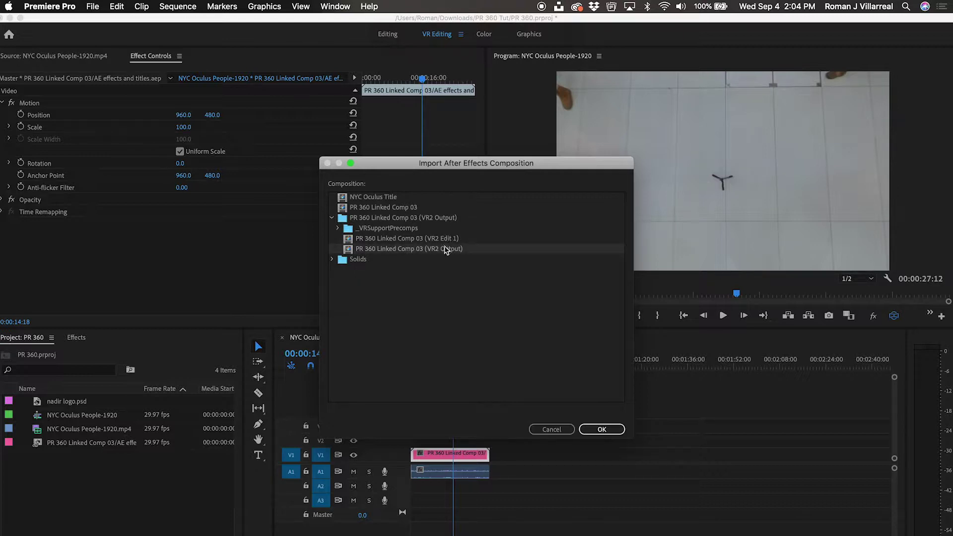
click(605, 429)
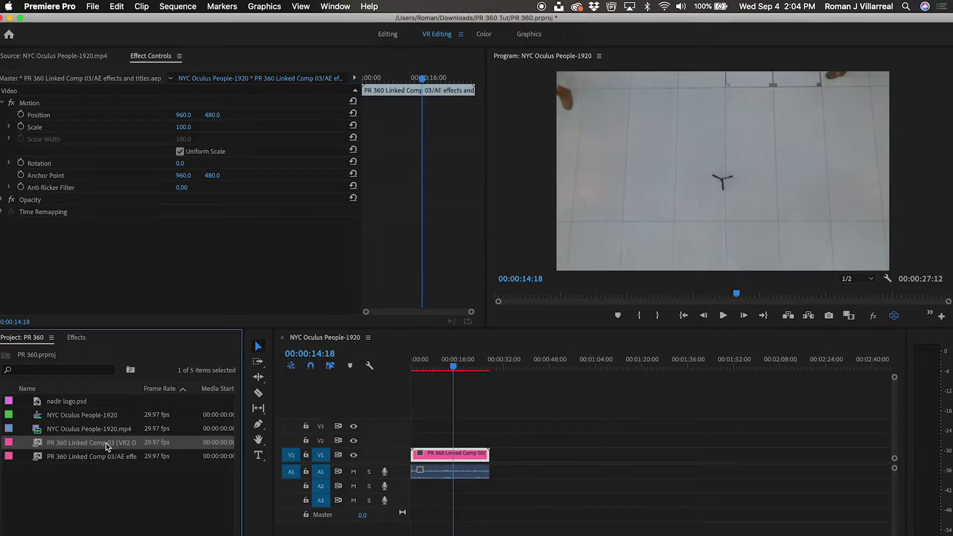
Step: Replace the V1 clip with the VR2 Output comp from the bin
click(427, 456)
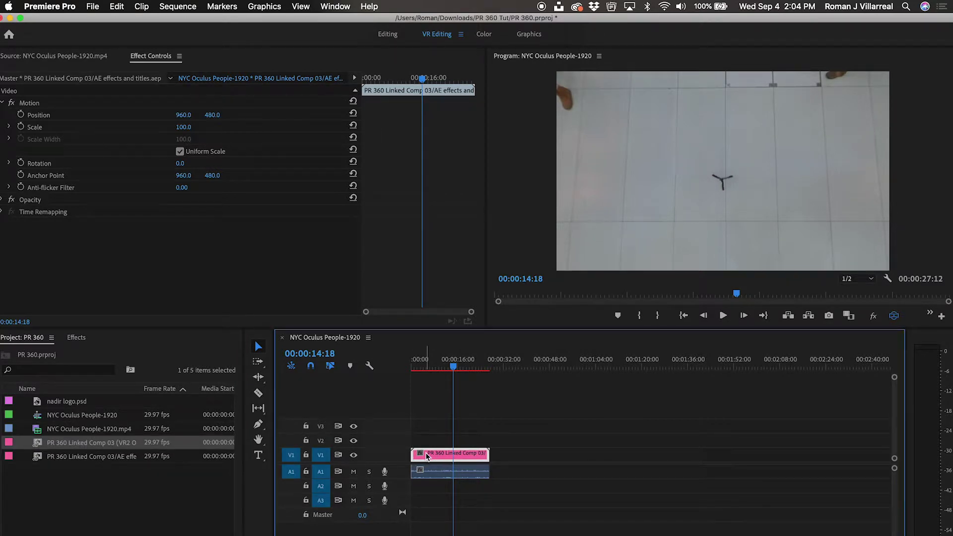
right_click(427, 456)
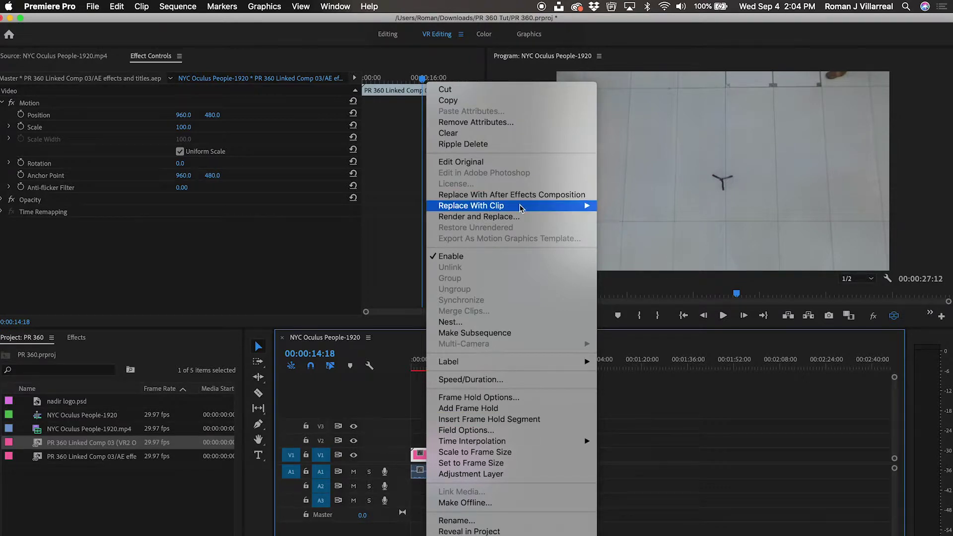
mouse_move(522, 207)
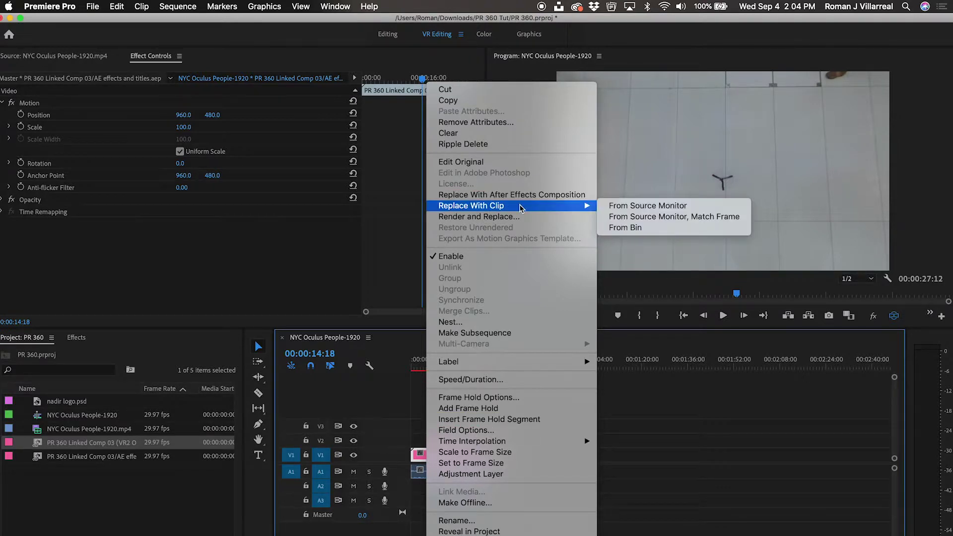
click(626, 228)
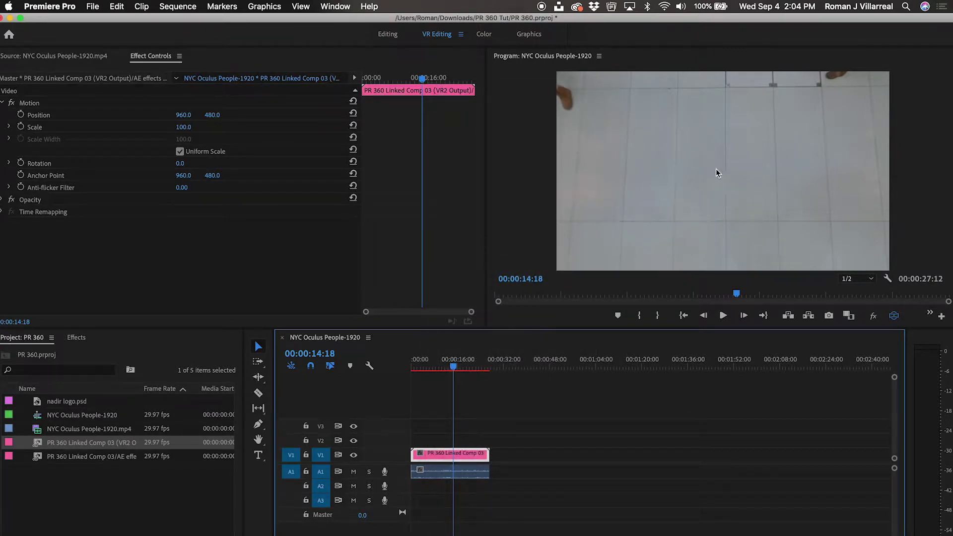
Step: Scrub to about 00:00:25:05 and back to 00:00:06:18, tilting the 360 view to check the floor
drag(453, 366, 487, 368)
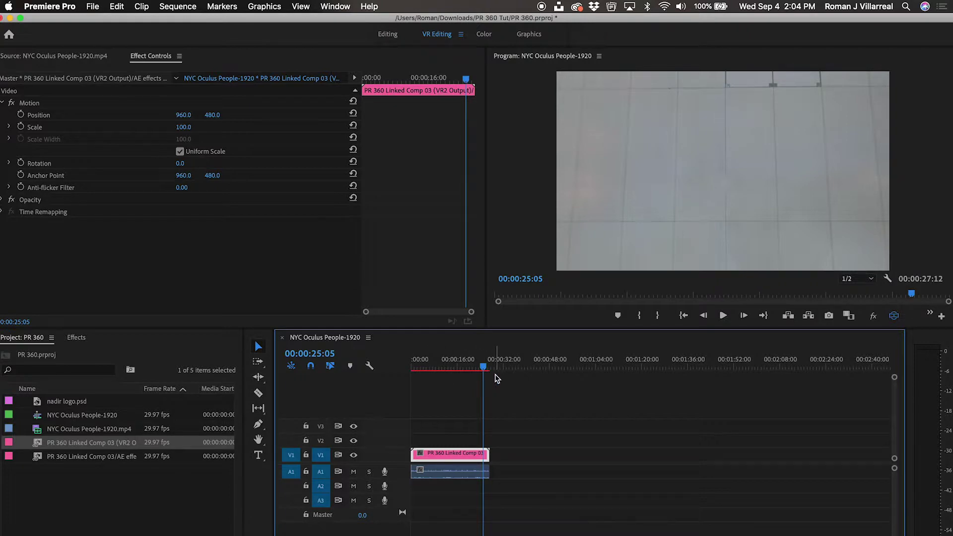
drag(710, 191, 704, 304)
drag(483, 366, 430, 367)
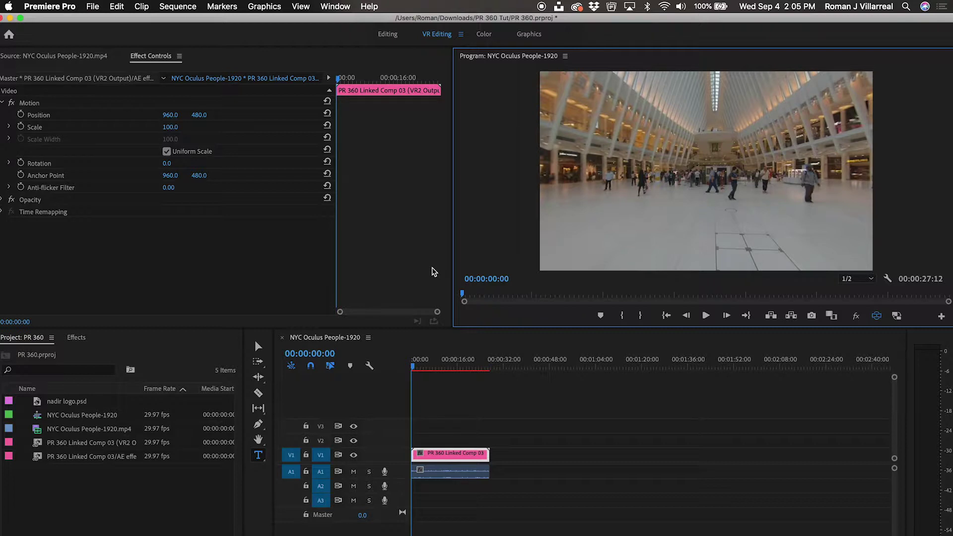
Step: Switch to the Graphics workspace, turn the 360 view right, then turn off VR display
click(529, 34)
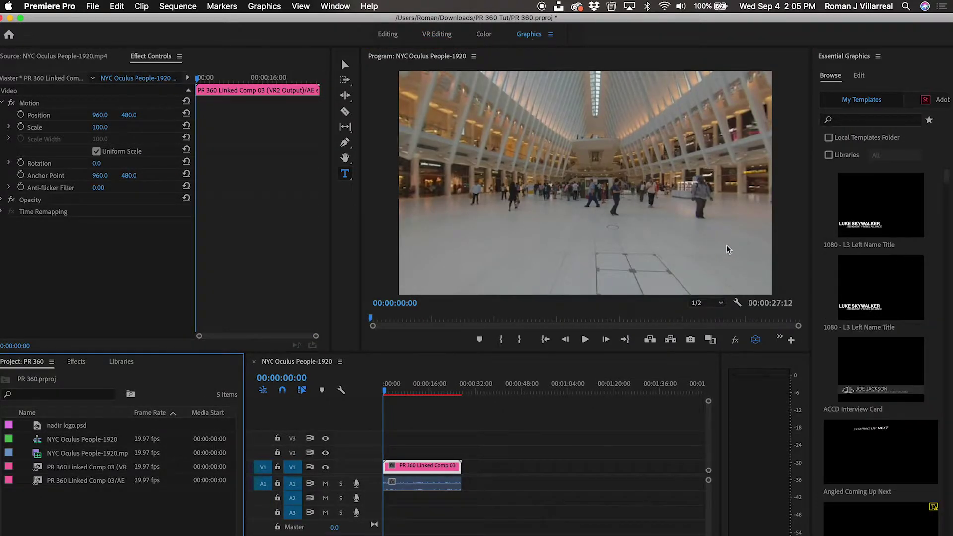
click(505, 214)
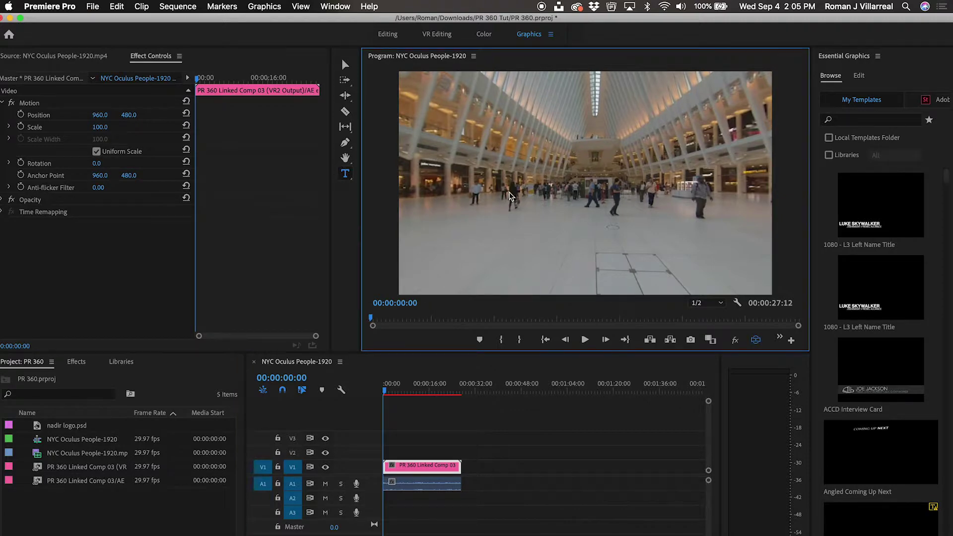
drag(511, 196, 562, 186)
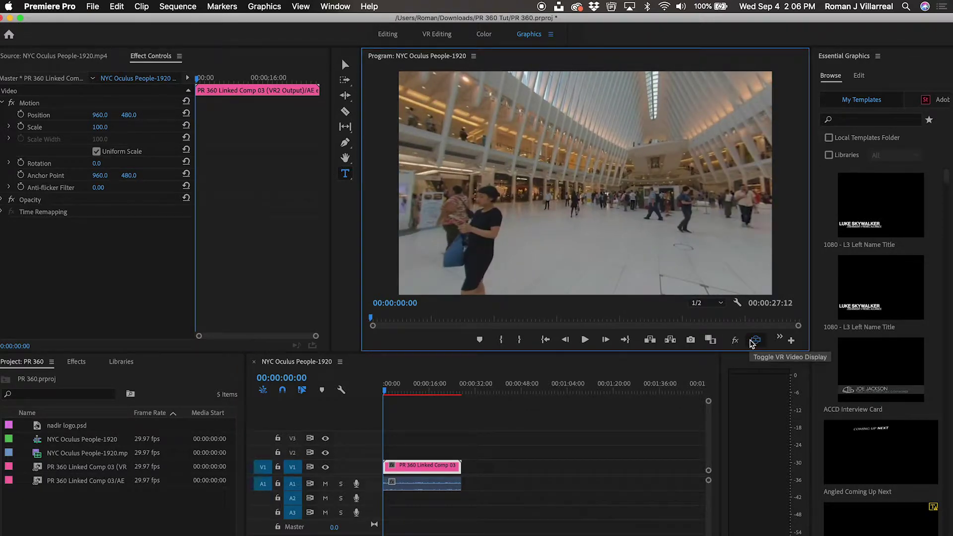
click(754, 343)
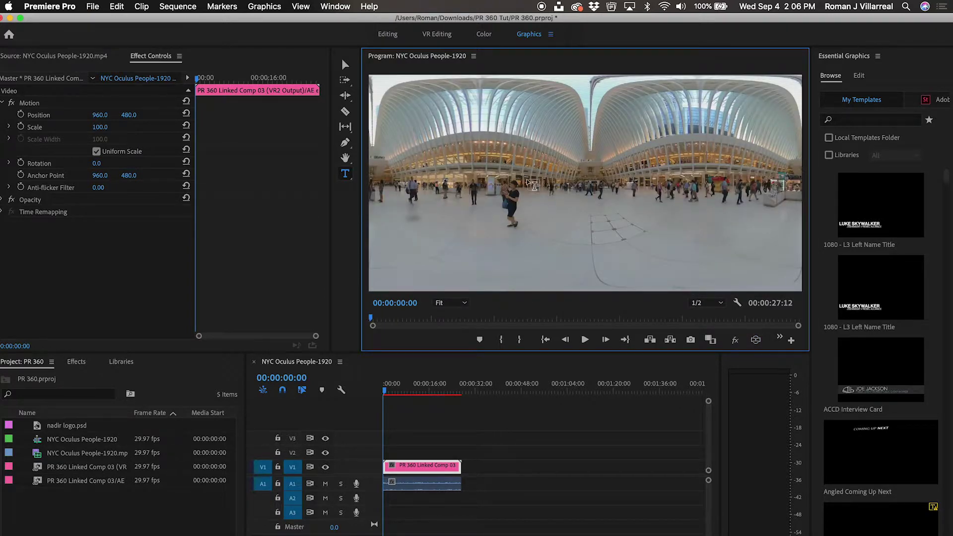
Step: Add an 'Oculus 2019' text title, then turn VR display back on and view the ceiling
click(529, 182)
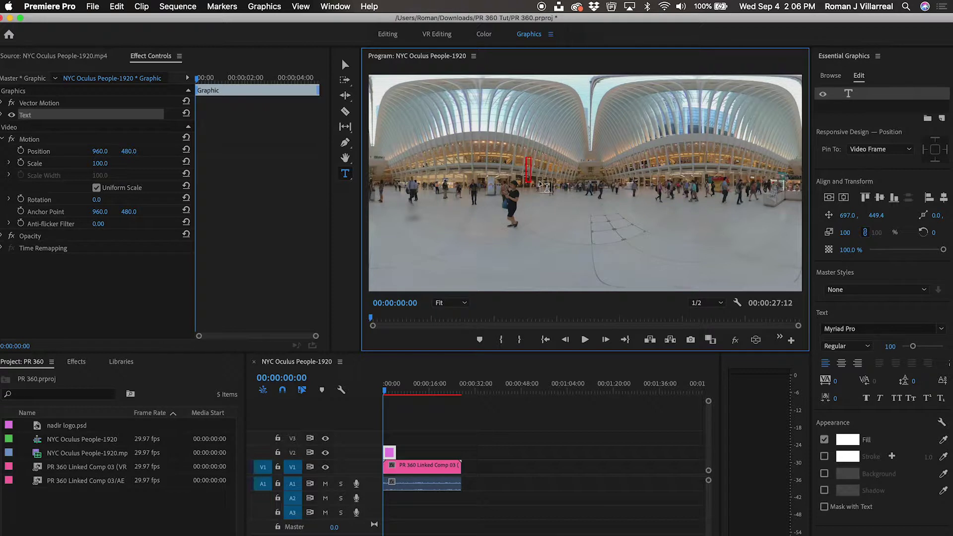
text(Oculus)
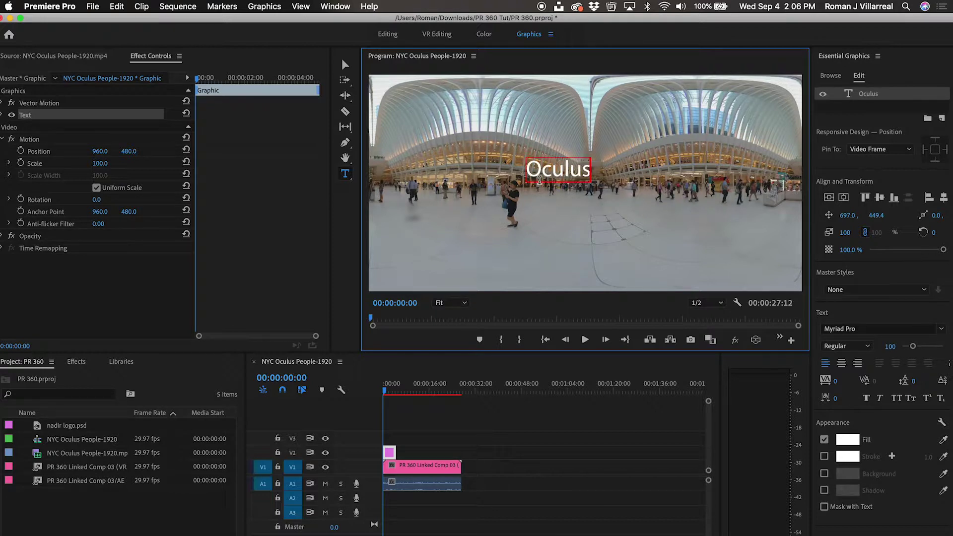
text( 2019)
key(Escape)
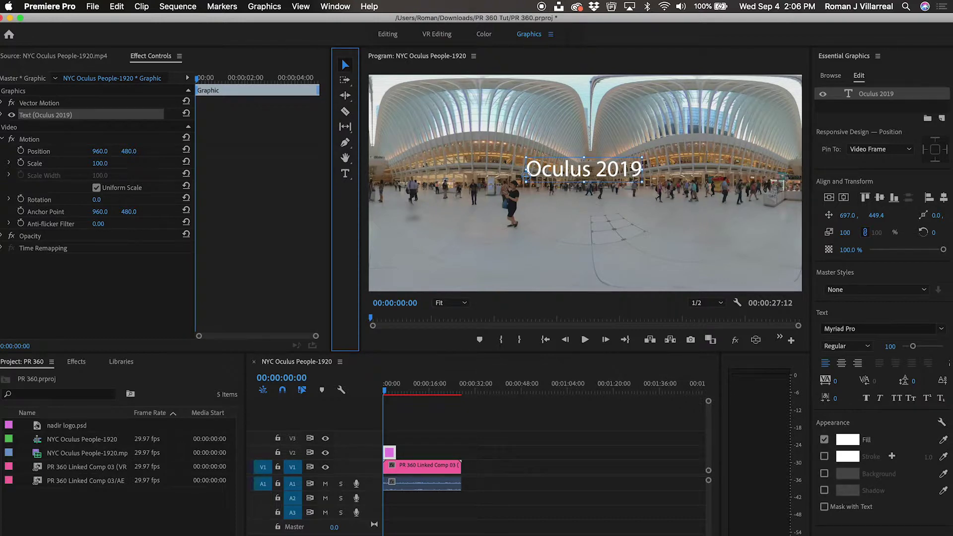
click(755, 339)
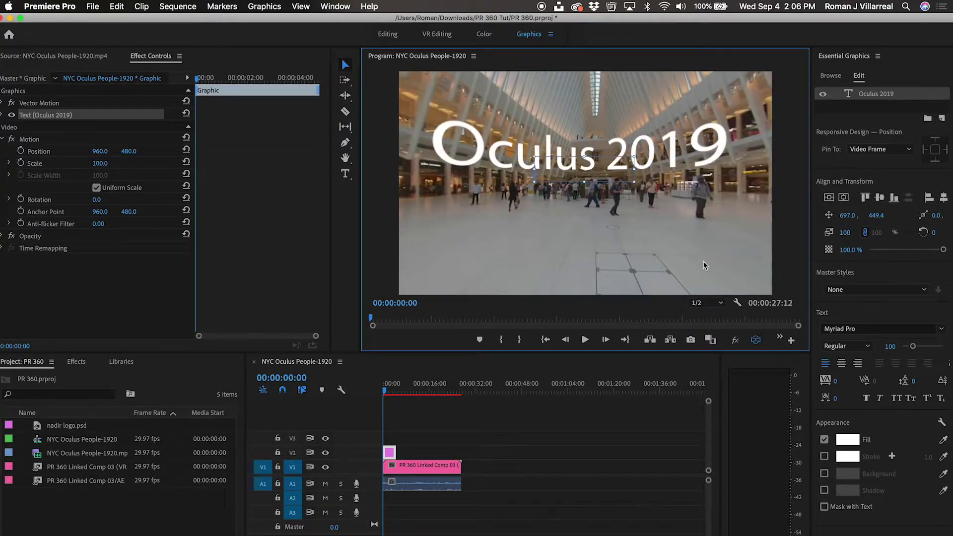
drag(580, 206, 598, 219)
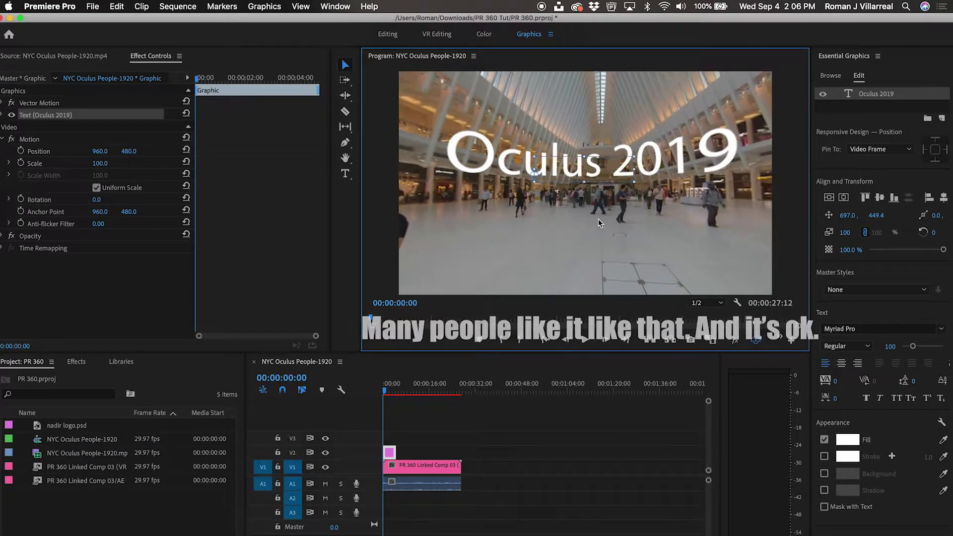
Step: Apply VR Plane to Sphere to the Oculus 2019 graphic and enlarge its Scale (Degrees)
click(77, 362)
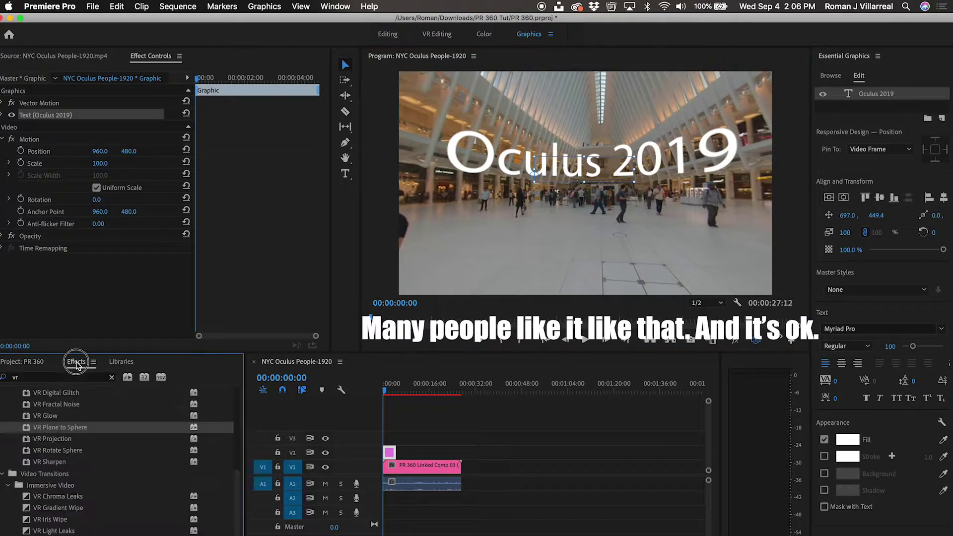
drag(49, 428, 388, 452)
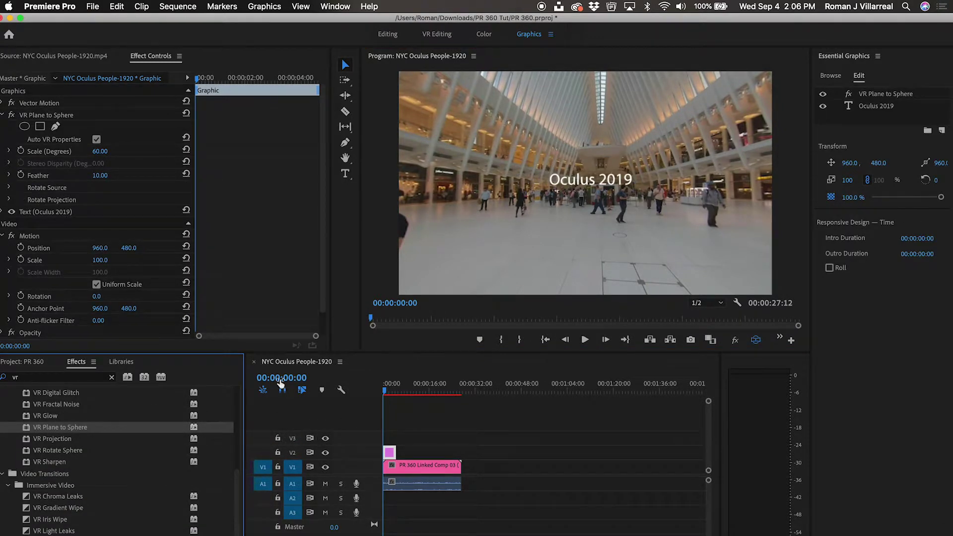
drag(660, 179, 493, 240)
scroll(120, 258, down, 2)
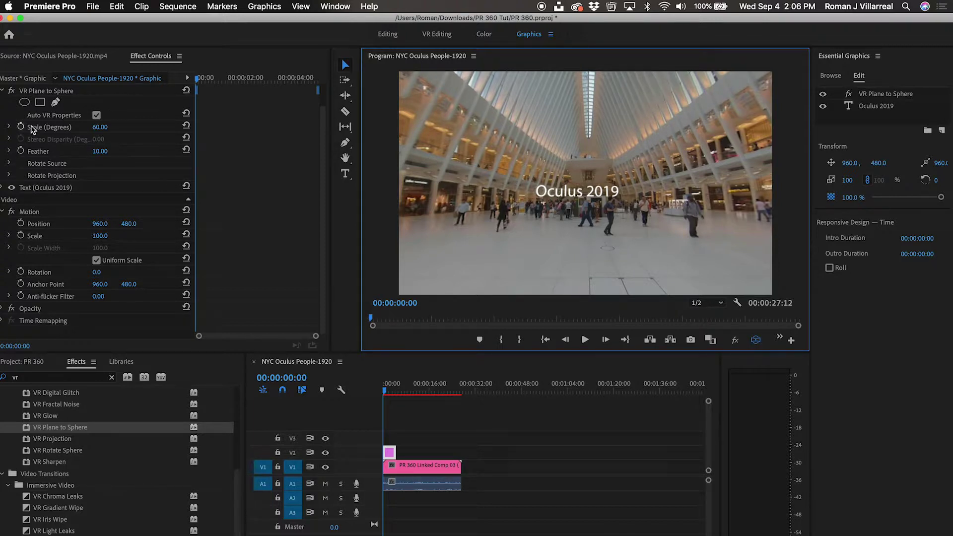
click(49, 178)
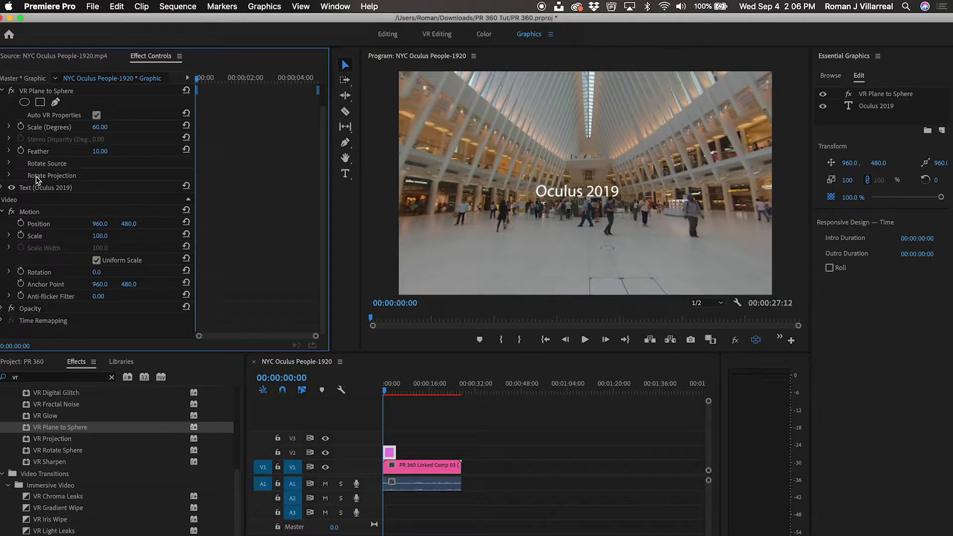
mouse_move(101, 128)
mouse_down()
mouse_move(131, 127)
mouse_move(106, 127)
mouse_up()
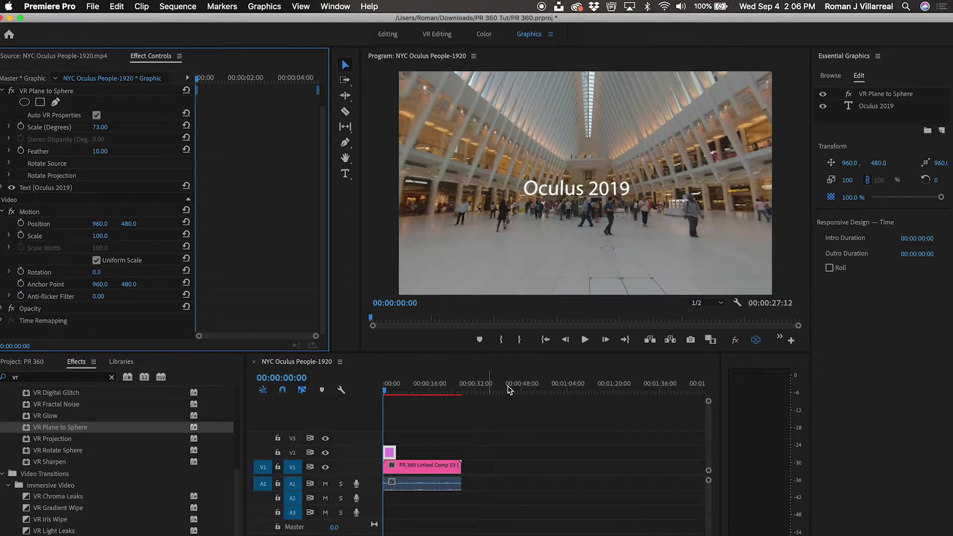
Step: Delete the Oculus 2019 graphic clip from V2
click(392, 452)
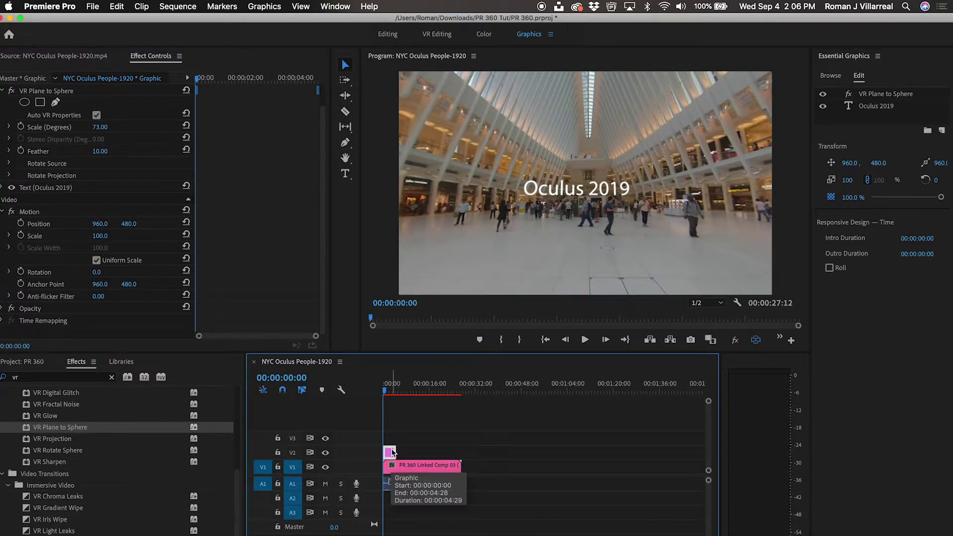
key(Delete)
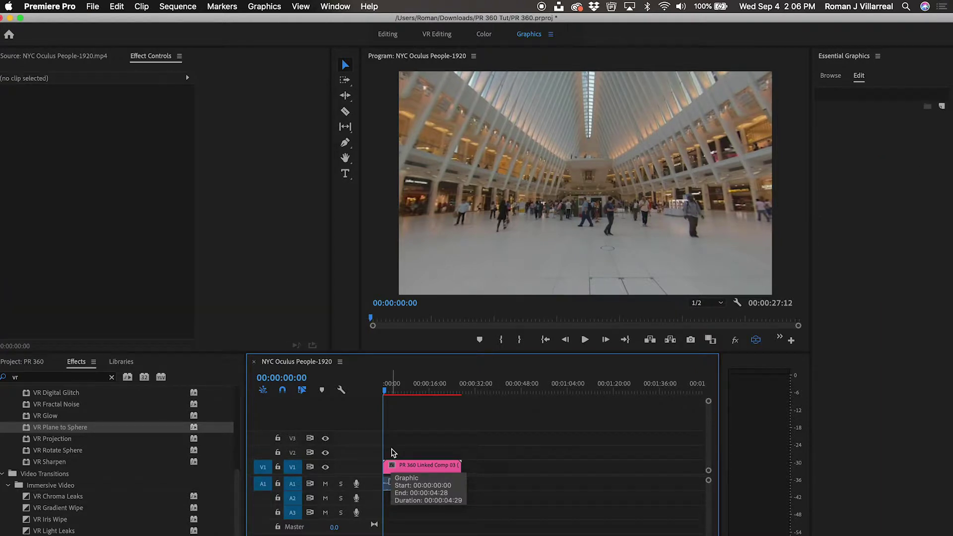
click(18, 361)
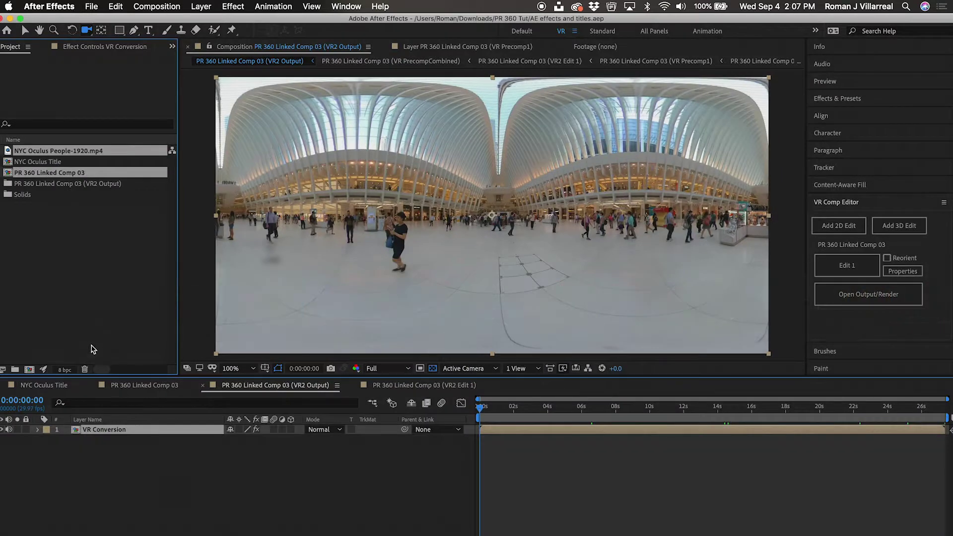
Step: Open the NYC Oculus Title comp in After Effects and rewind its playhead to the start
click(52, 391)
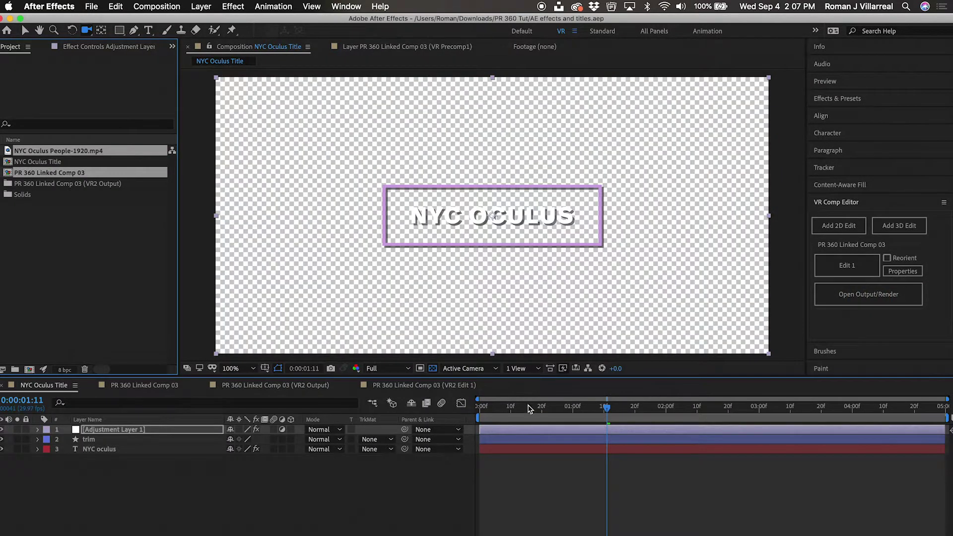
drag(528, 406, 480, 411)
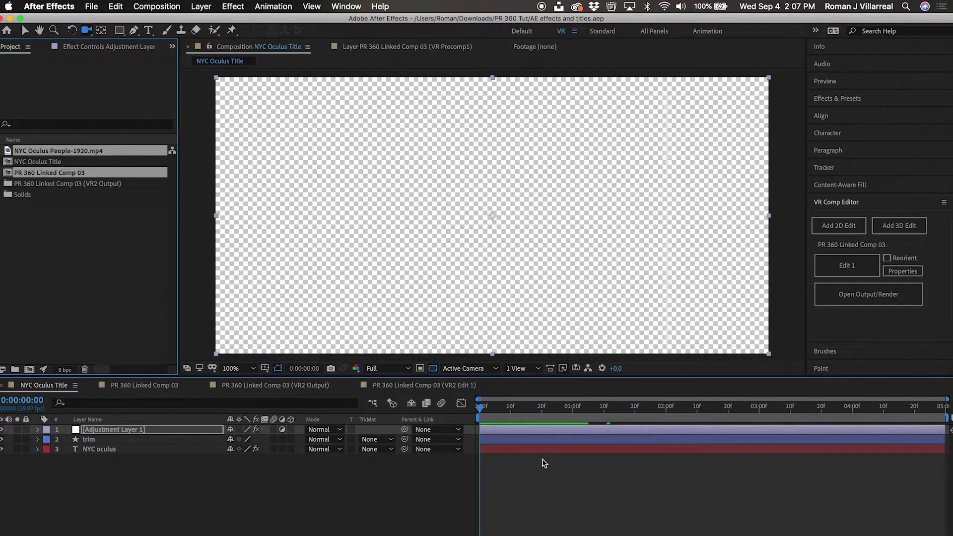
Step: Back in Premiere Pro, import the NYC Oculus Title comp from AE effects and titles.aep
key(super+Tab)
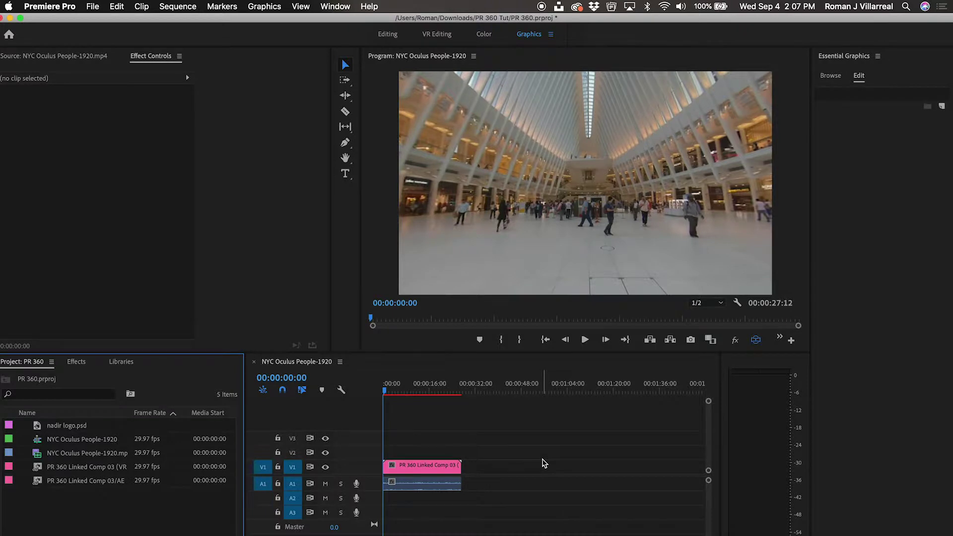
double_click(145, 513)
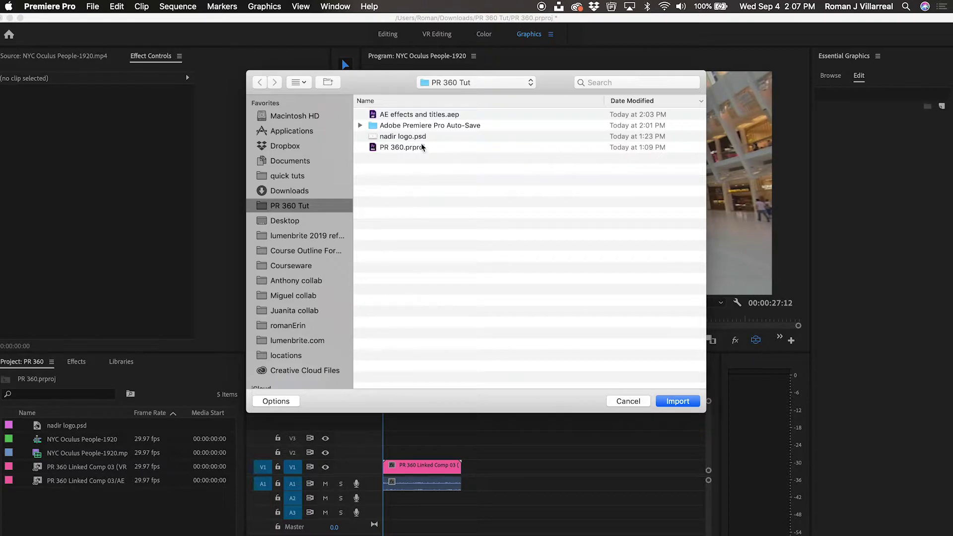
click(419, 120)
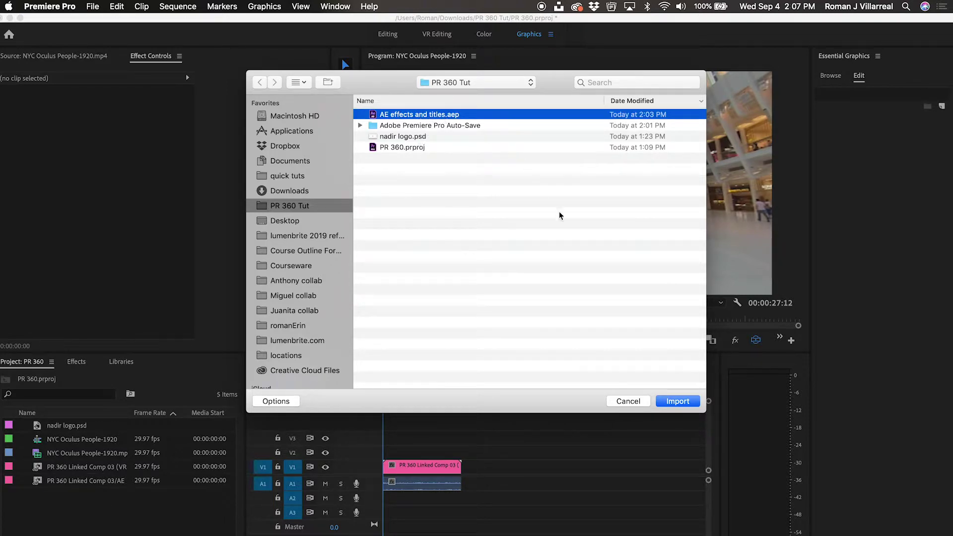
click(680, 400)
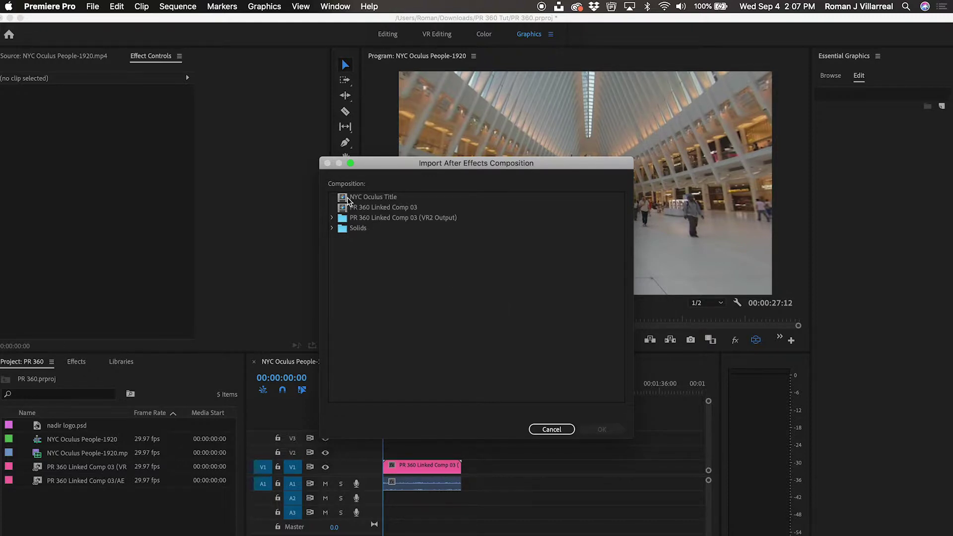
click(354, 199)
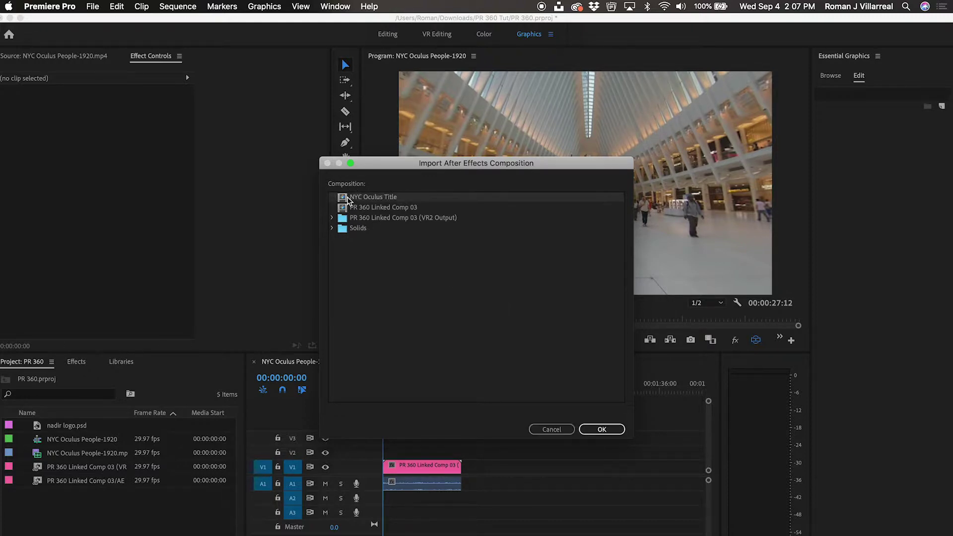
click(603, 429)
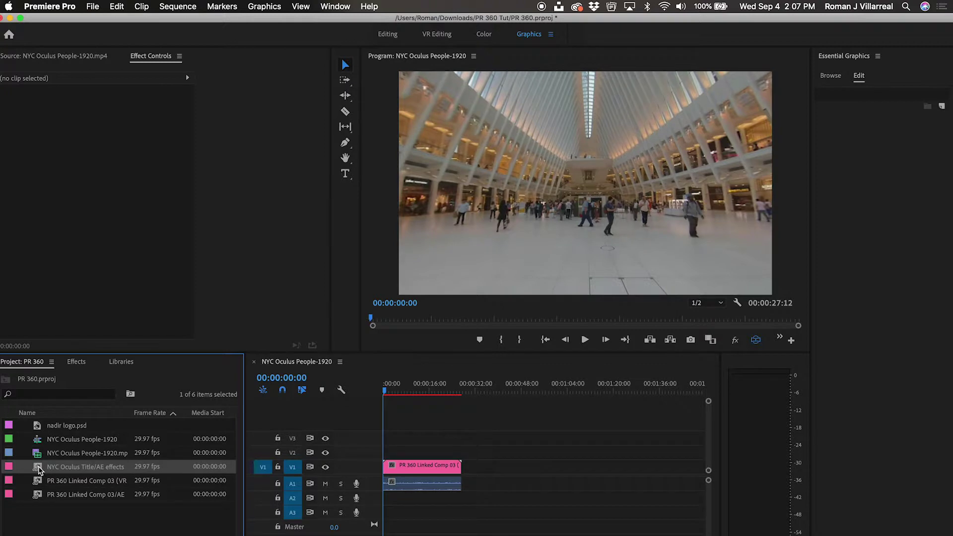
Step: Place the NYC Oculus Title clip on V2 and play to view it in the 360 scene
double_click(40, 469)
drag(17, 323, 72, 321)
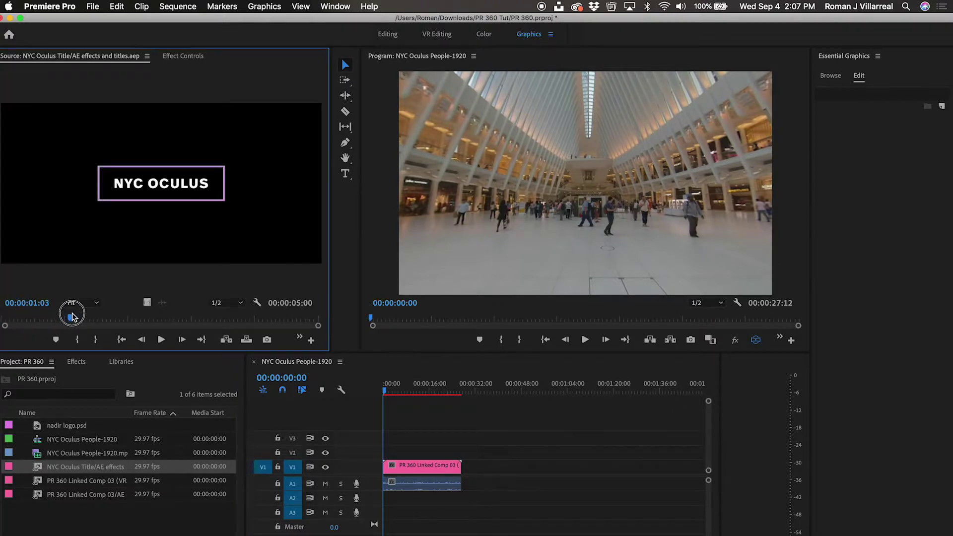
drag(40, 467, 385, 453)
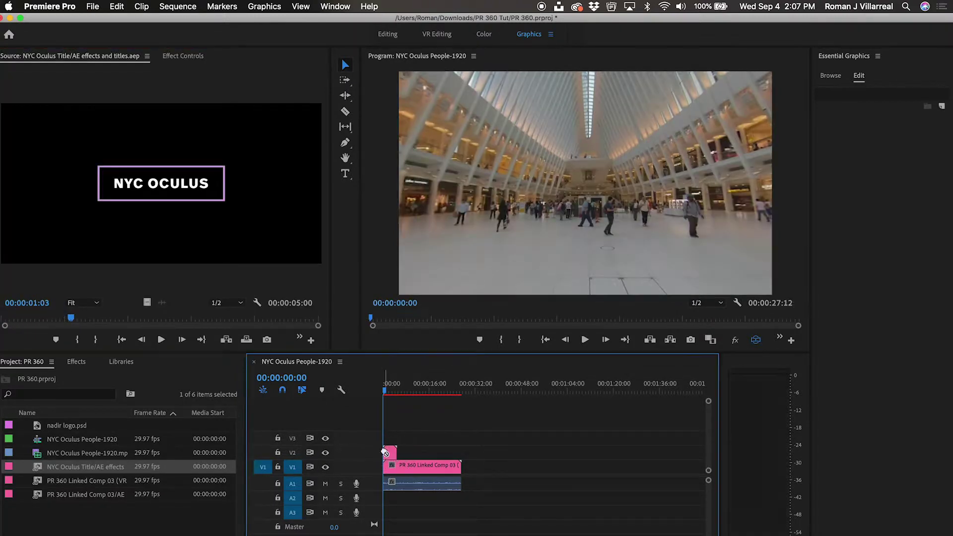
key(space)
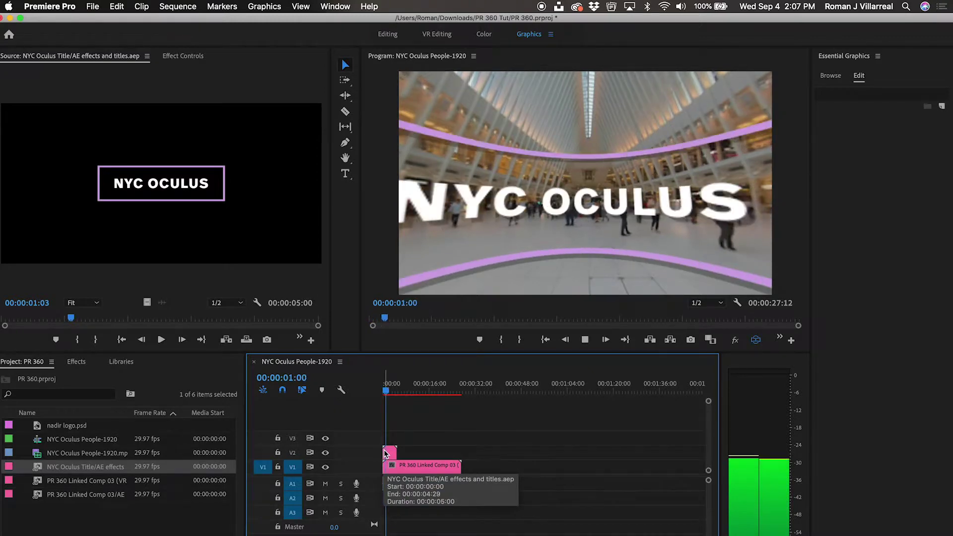
drag(537, 251, 561, 224)
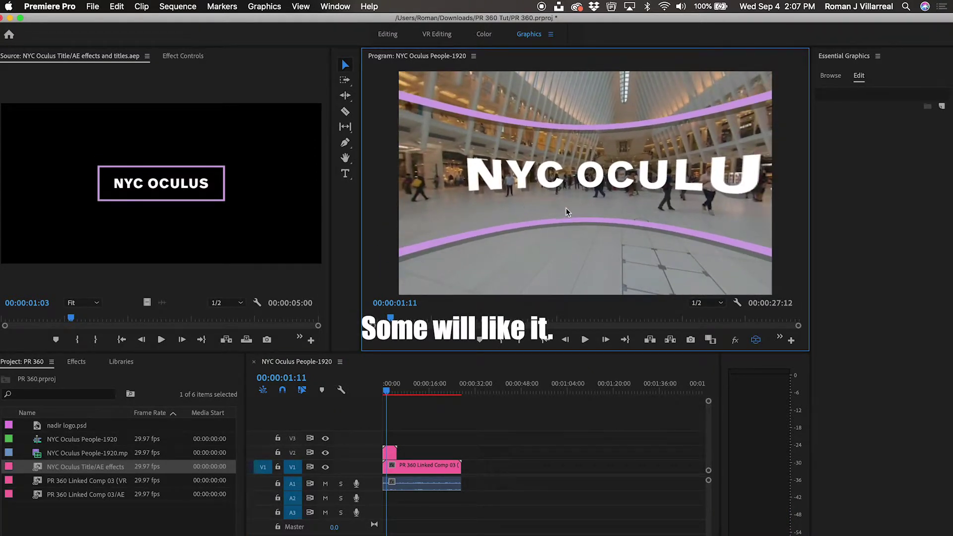
click(76, 361)
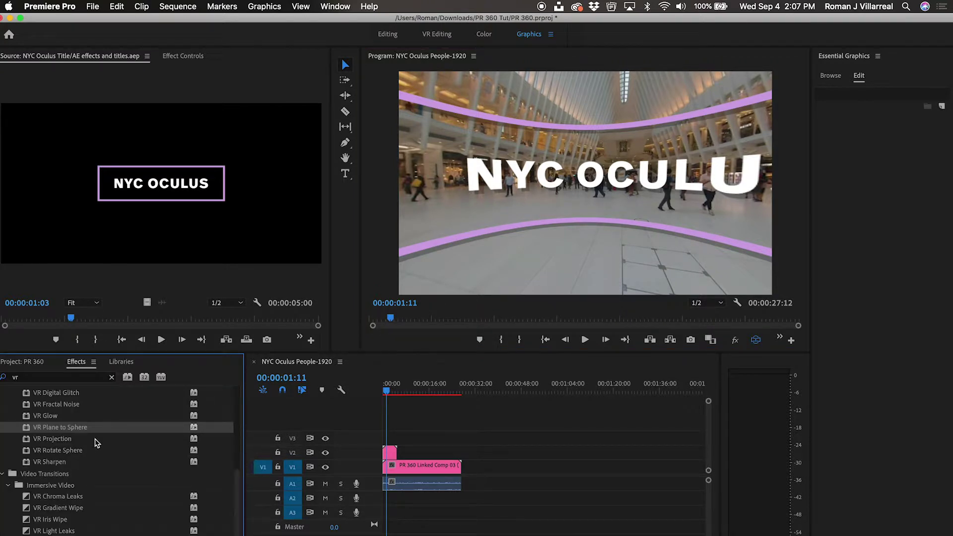
Step: Apply VR Plane to Sphere to the NYC Oculus Title clip and replay the sequence
drag(28, 432, 390, 452)
drag(624, 255, 603, 230)
key(space)
key(space)
click(389, 388)
key(space)
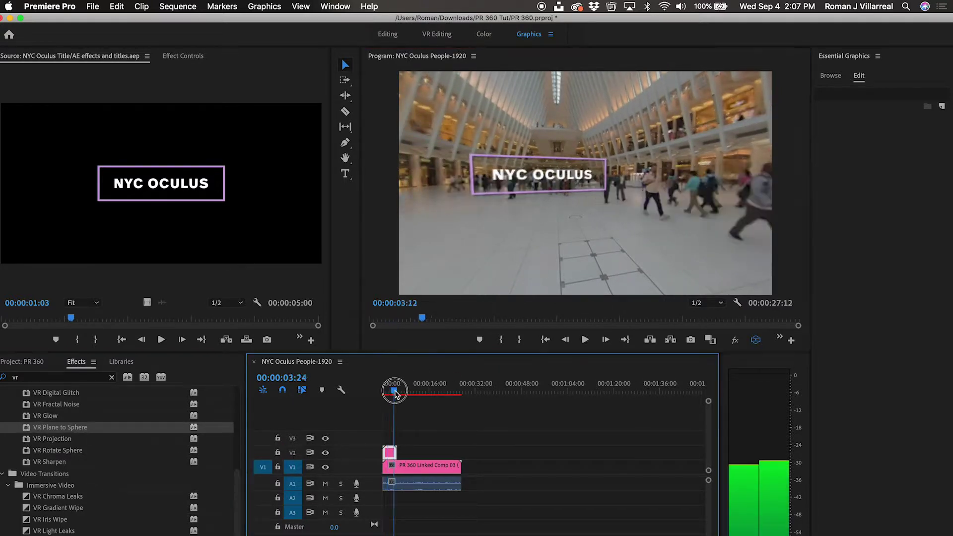
click(377, 392)
key(space)
key(space)
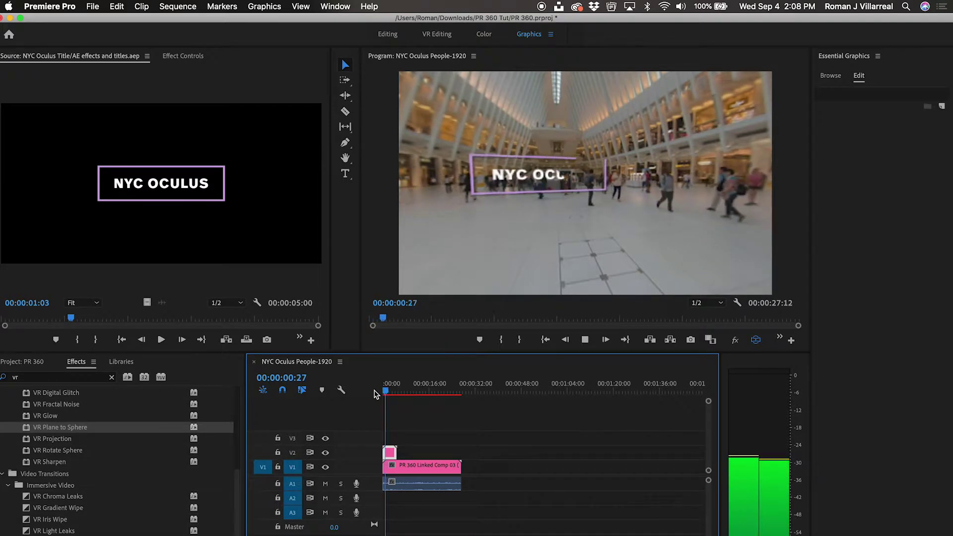
Step: Set the effect's scale to 104 degrees, Projection Tilt to -5° and Source Pan to 2.0°
click(182, 56)
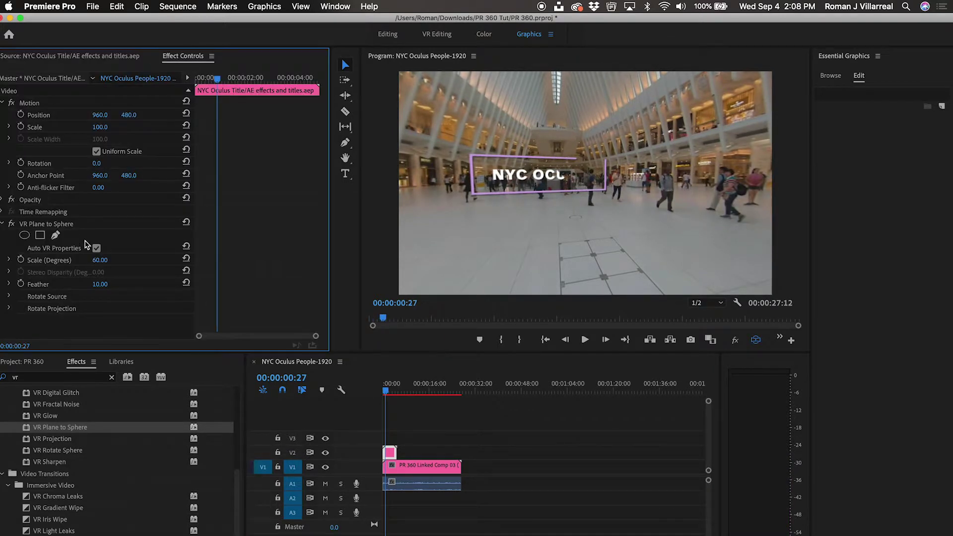
drag(101, 263, 127, 263)
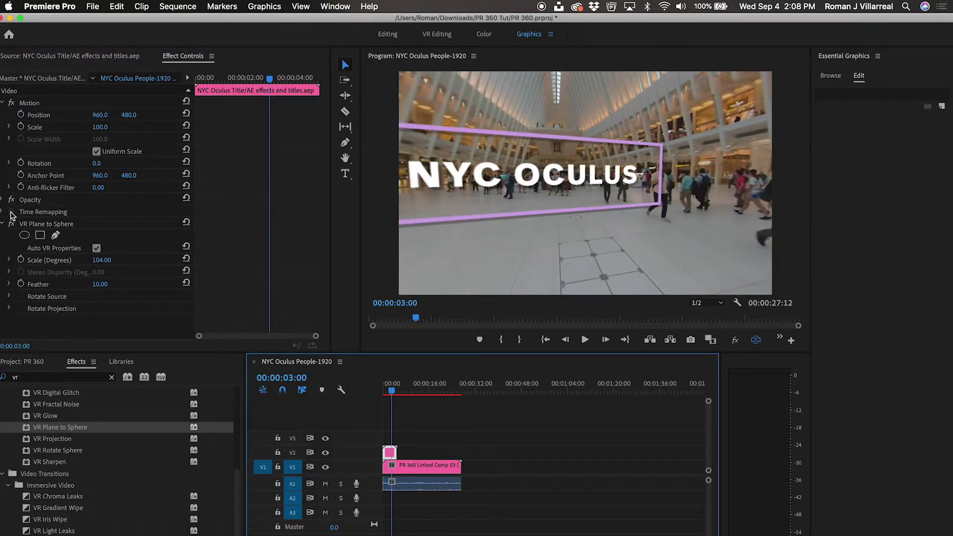
click(9, 308)
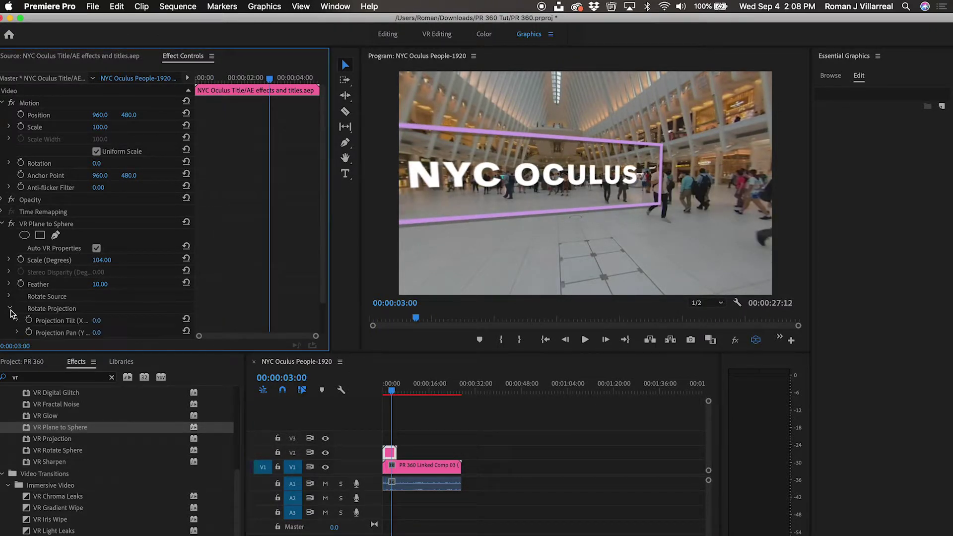
mouse_move(106, 324)
mouse_down()
mouse_move(131, 333)
mouse_move(114, 329)
mouse_up()
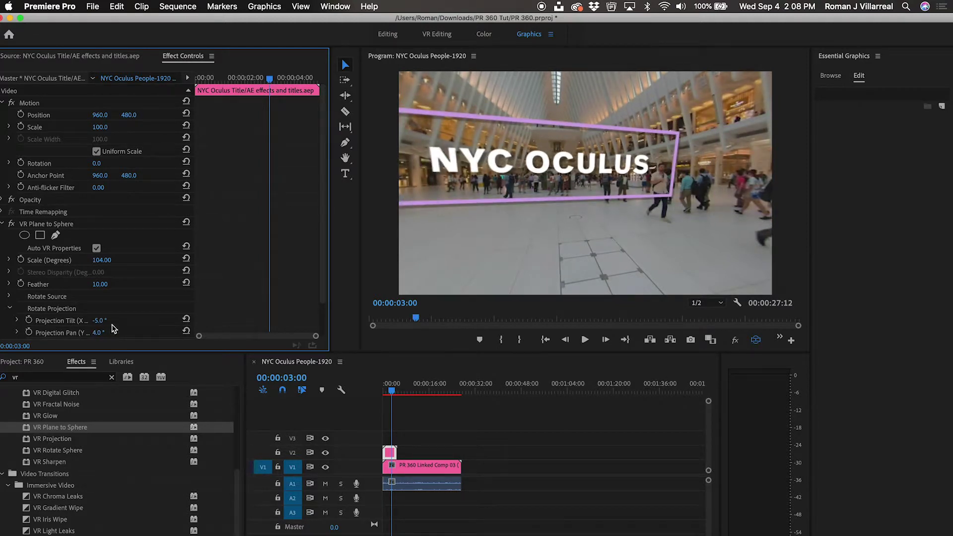
click(9, 298)
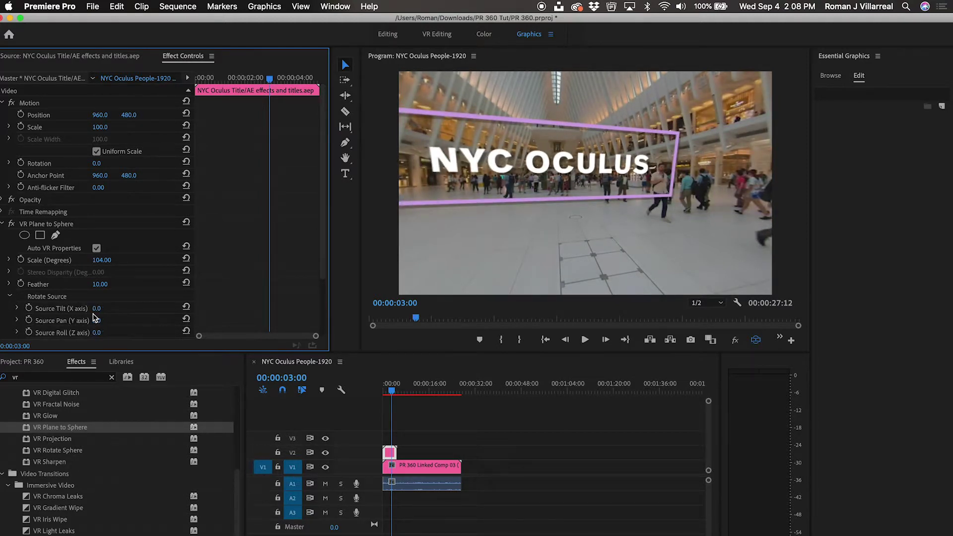
mouse_move(96, 321)
mouse_down()
mouse_move(273, 320)
mouse_move(94, 321)
mouse_up()
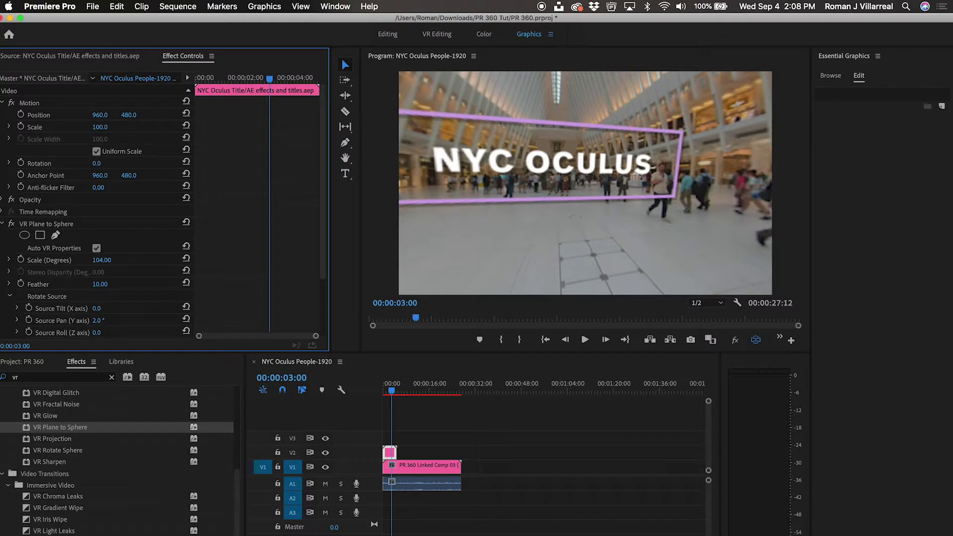
Step: Play the sequence from the start to preview the curved NYC OCULUS title
click(383, 393)
key(space)
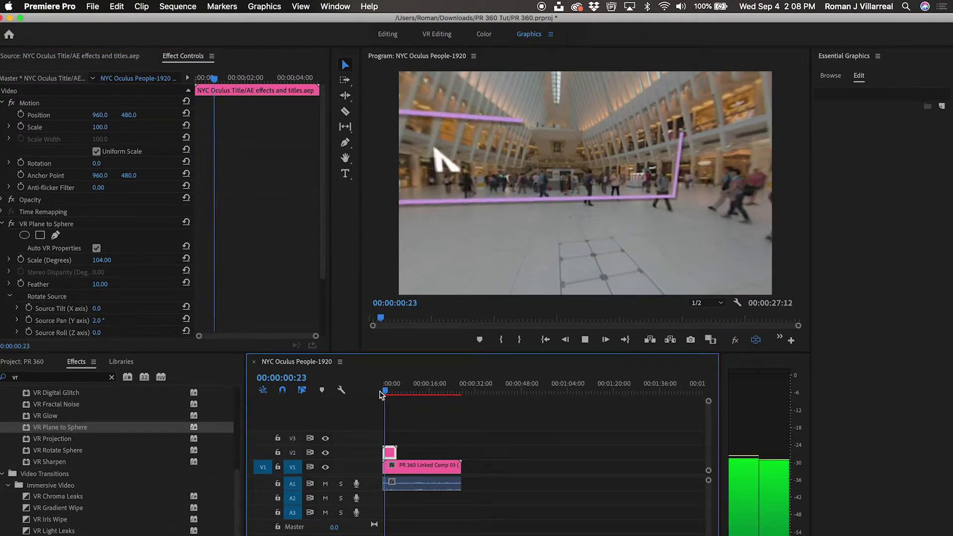
click(591, 257)
drag(591, 257, 591, 280)
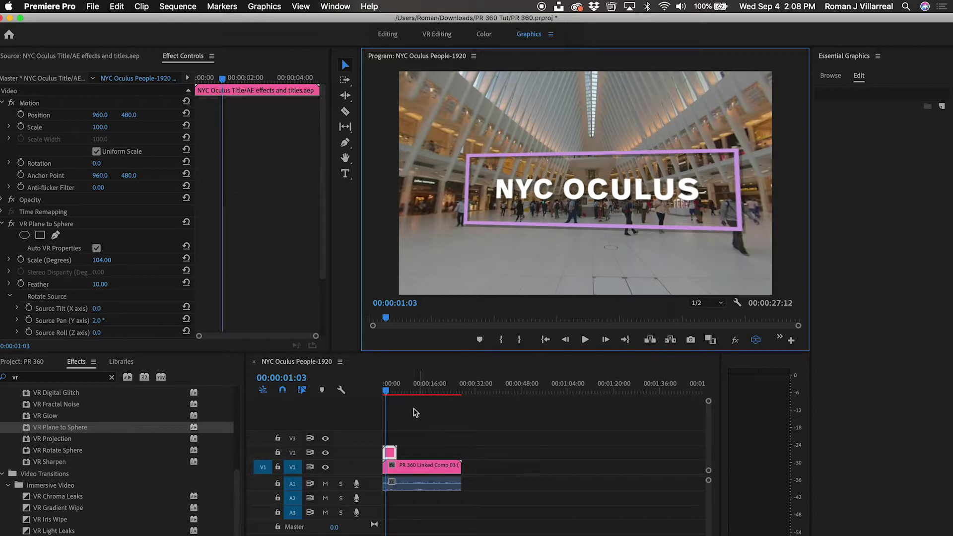
Step: Check the playback resolution, then zoom the timeline to fit the whole sequence and return to its start
drag(389, 394, 394, 394)
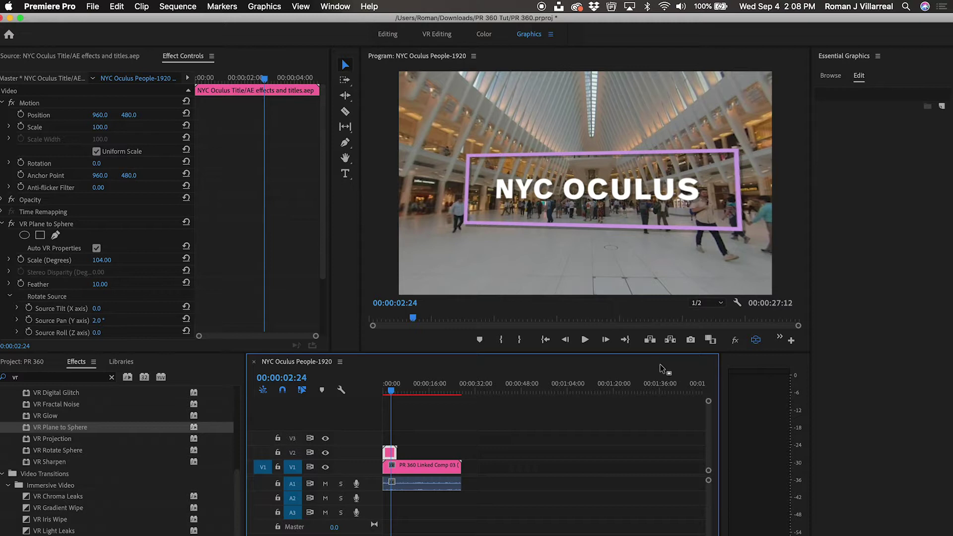
click(720, 303)
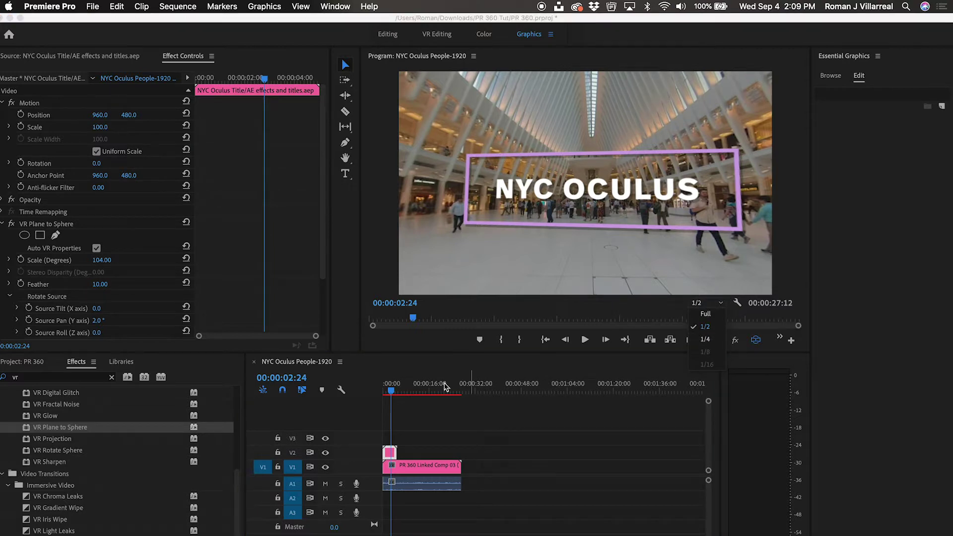
click(392, 454)
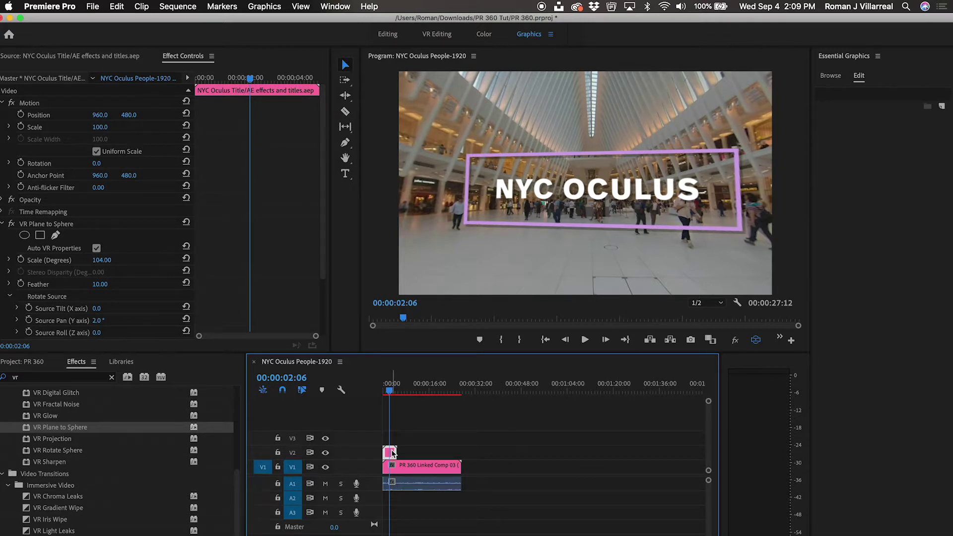
key(backslash)
key(Home)
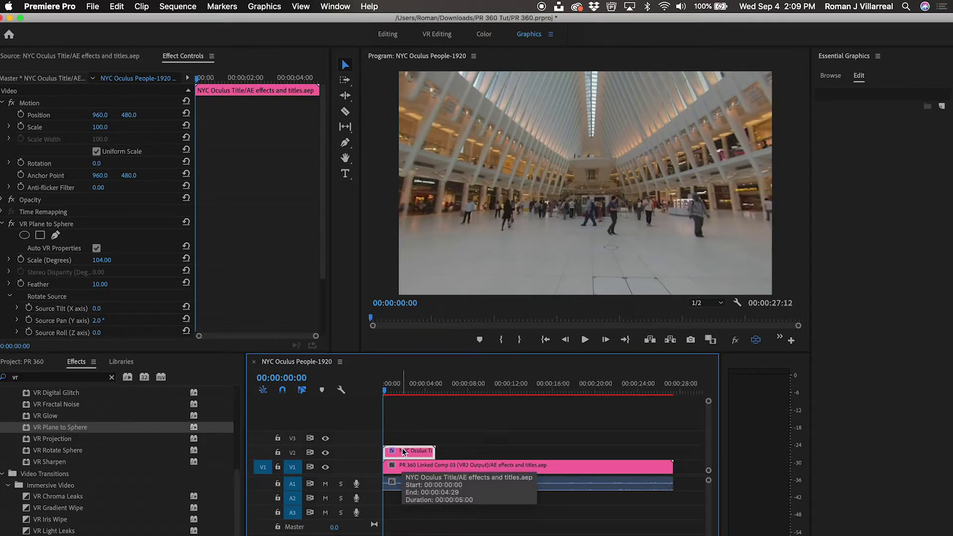
Step: Render the title section with Sequence > Render Selection and check playback around two seconds in
click(171, 5)
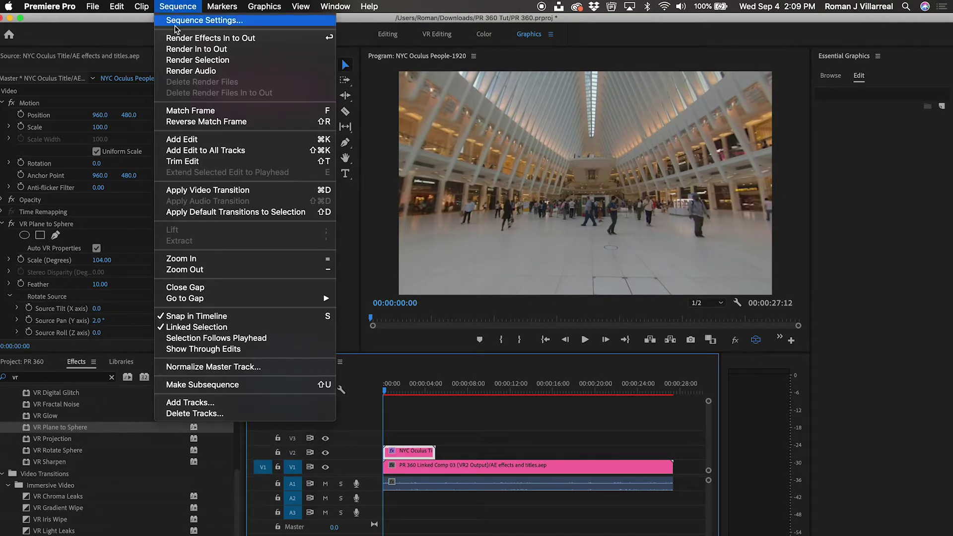
click(182, 62)
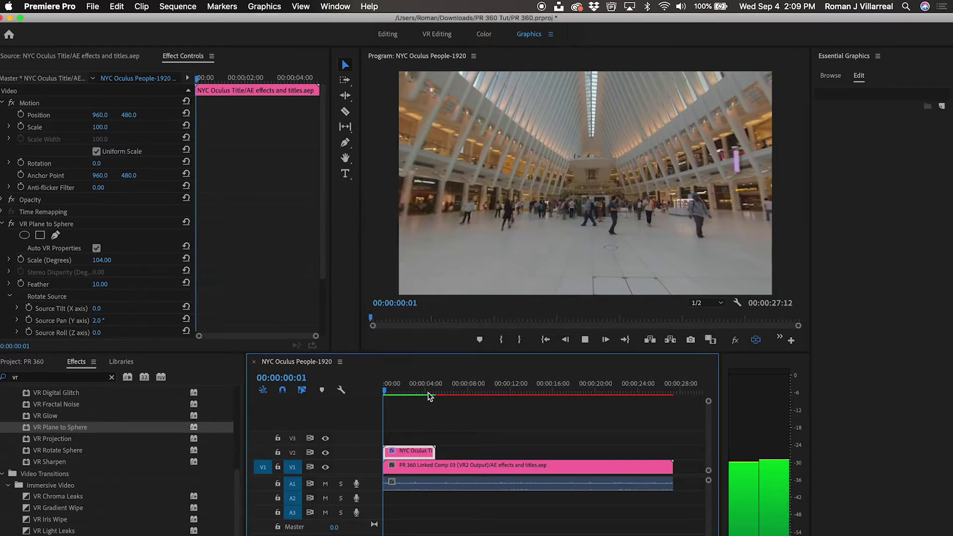
click(619, 198)
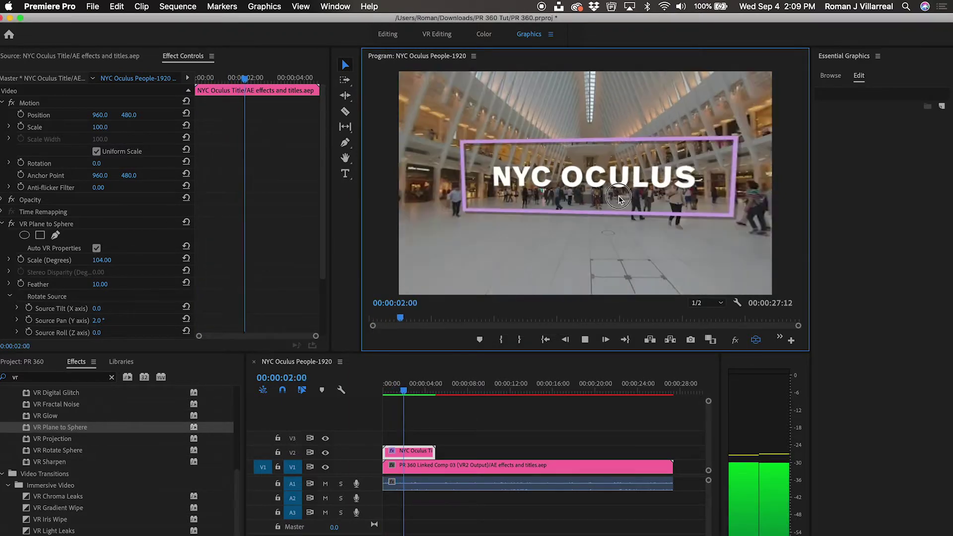
drag(389, 392, 411, 397)
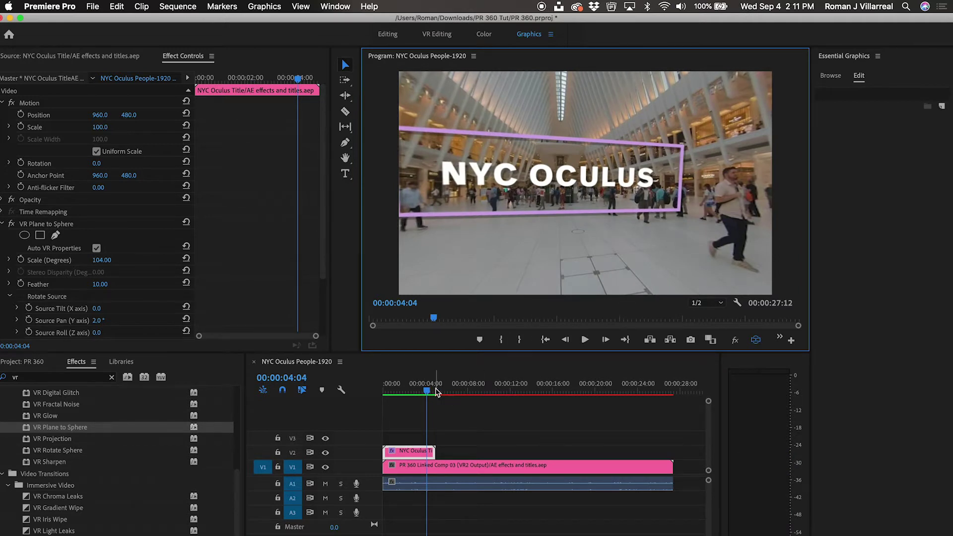
key(i)
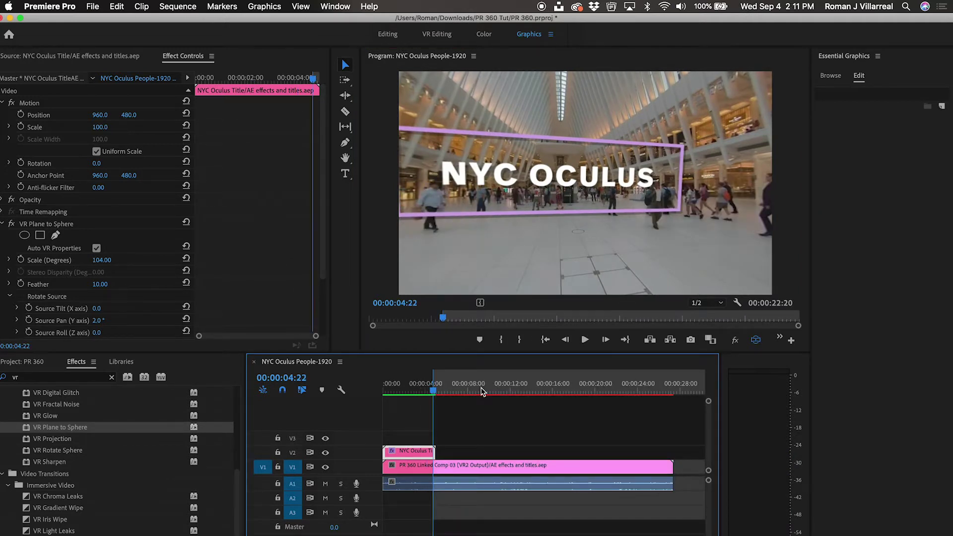
drag(655, 385, 536, 384)
key(o)
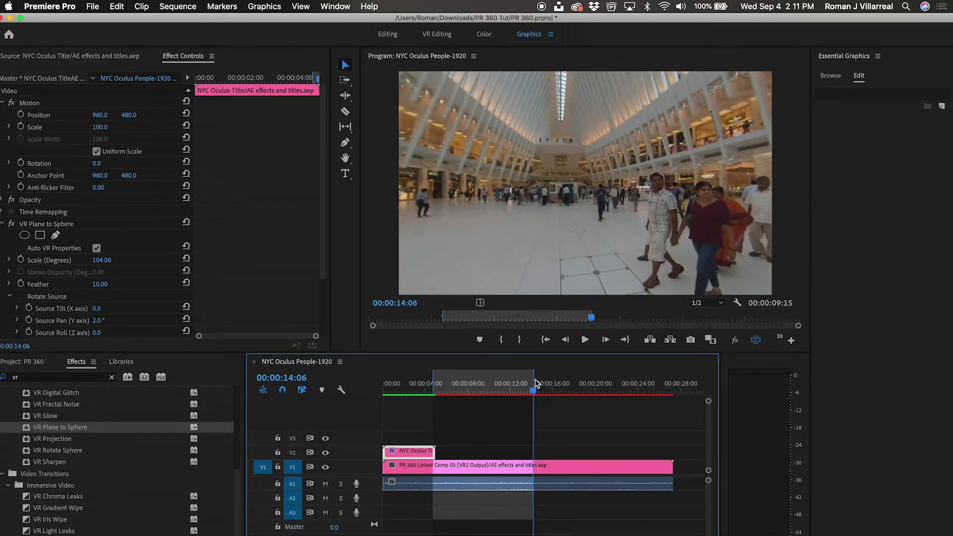
click(178, 6)
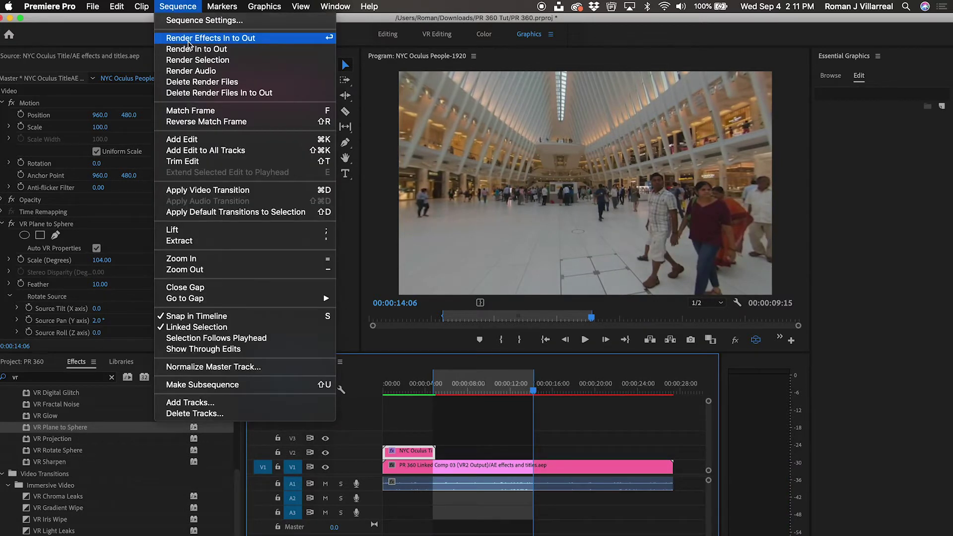
click(303, 39)
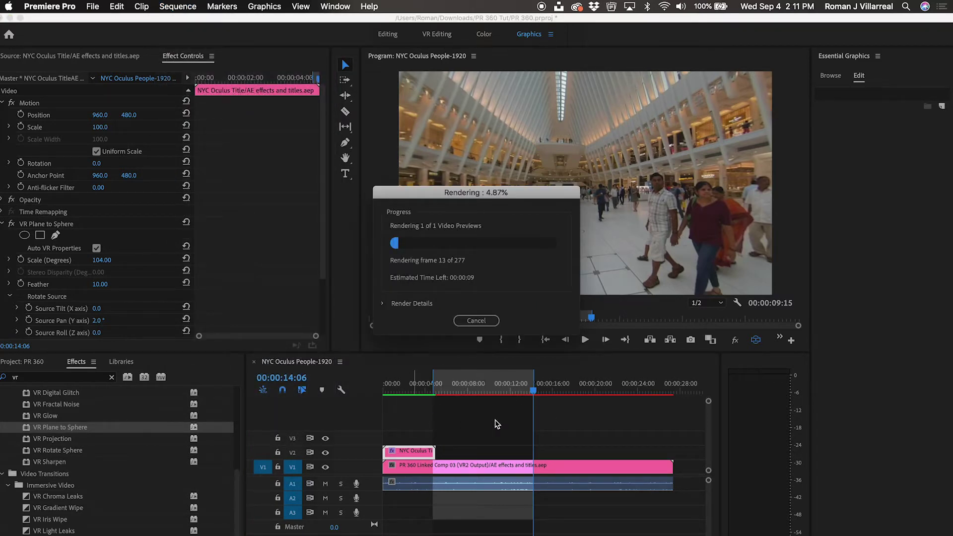
click(478, 321)
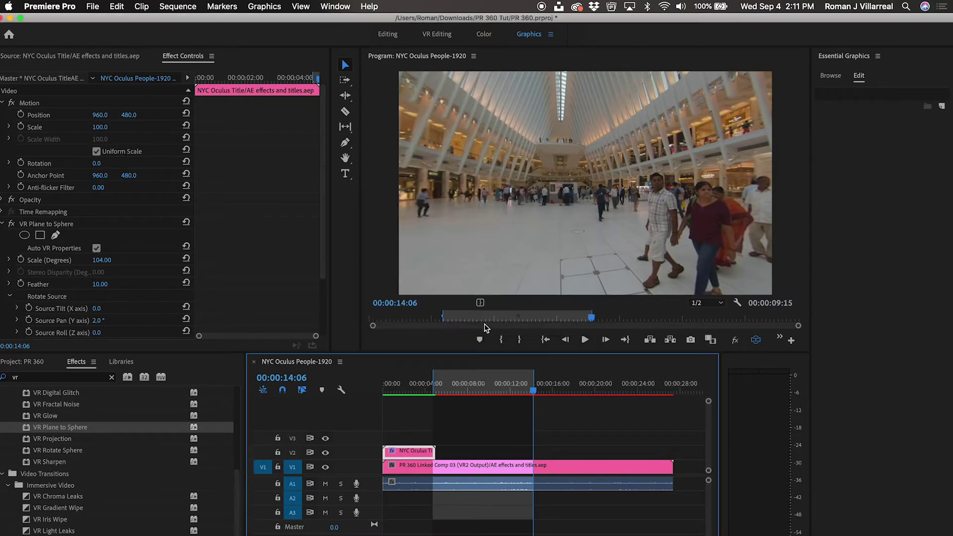
right_click(472, 383)
click(496, 425)
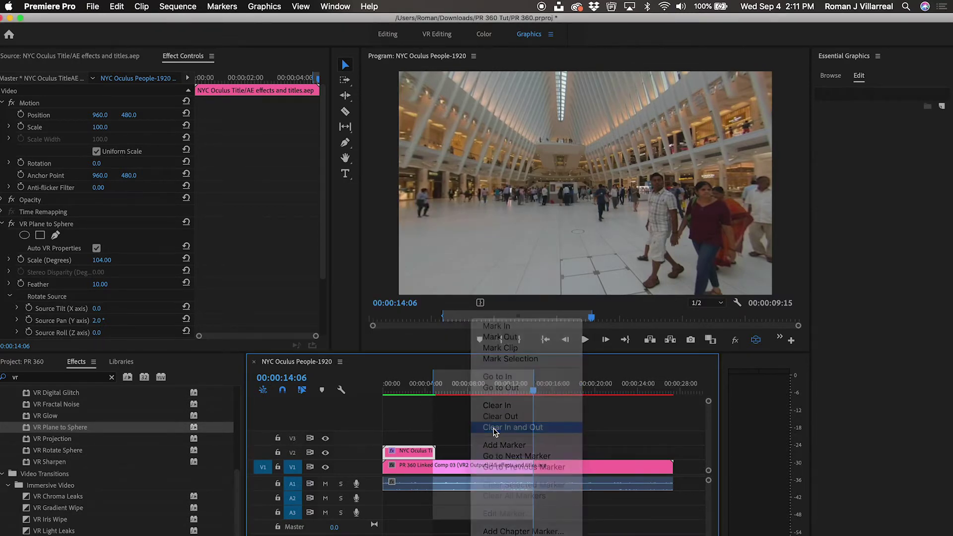
Step: Open the linked title in After Effects and set the trim layer's rectangle stroke to cyan 00FFE1
double_click(411, 455)
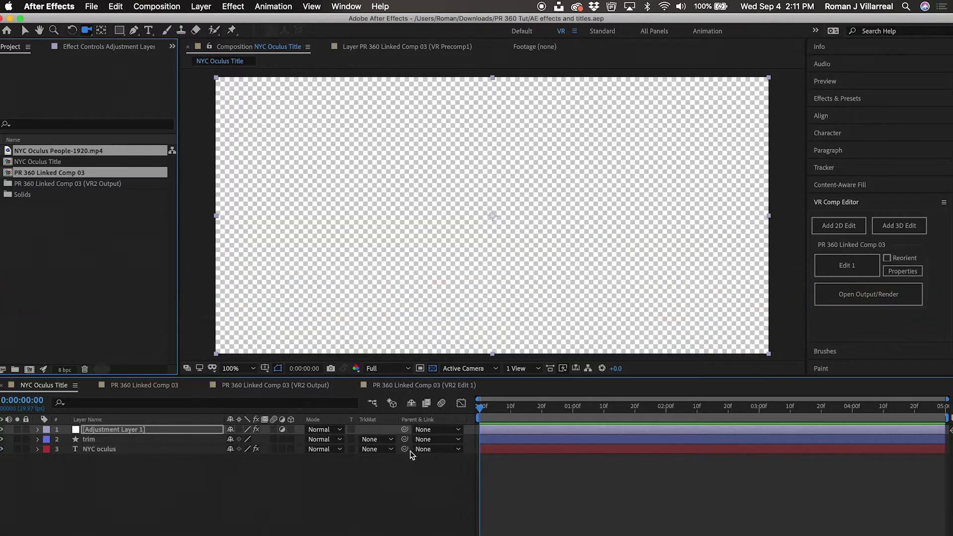
drag(481, 406, 557, 406)
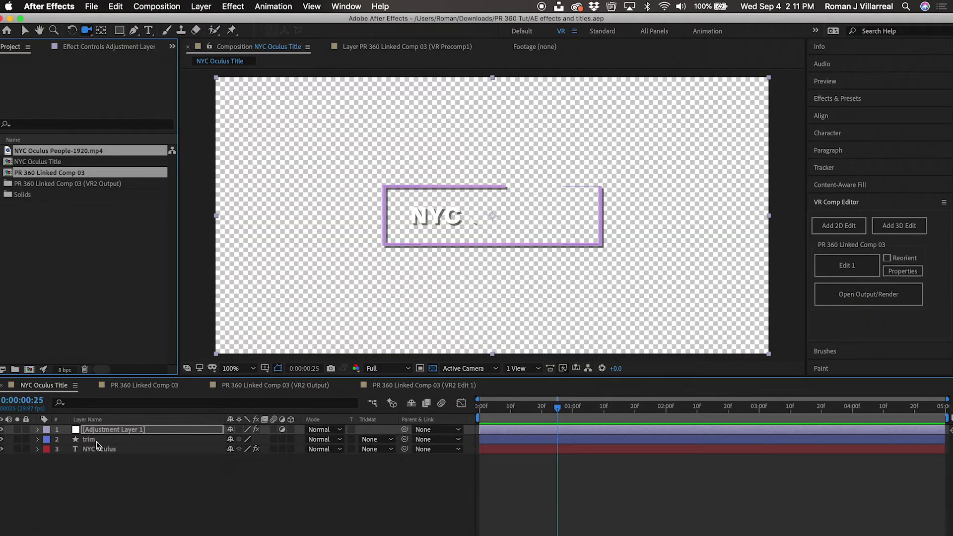
click(96, 441)
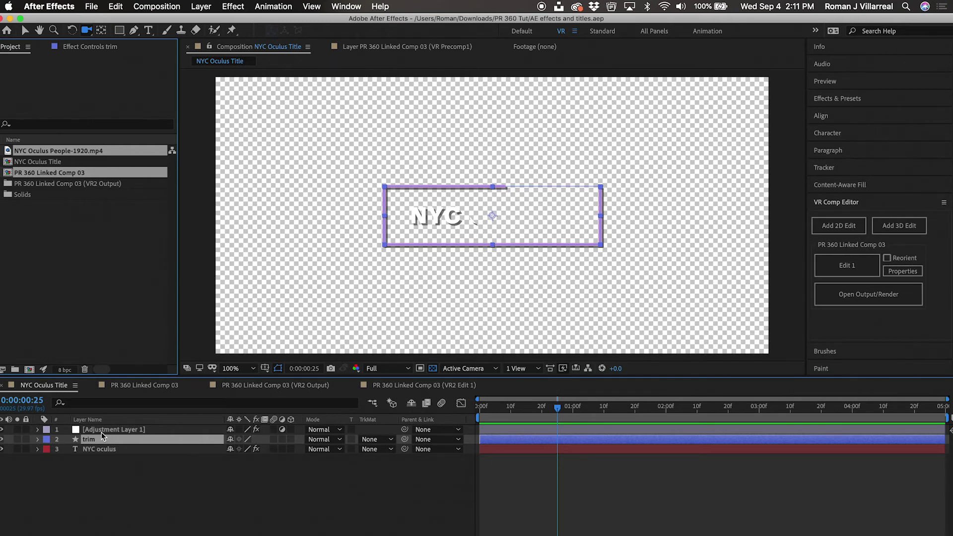
key(v)
click(452, 31)
click(348, 384)
click(431, 370)
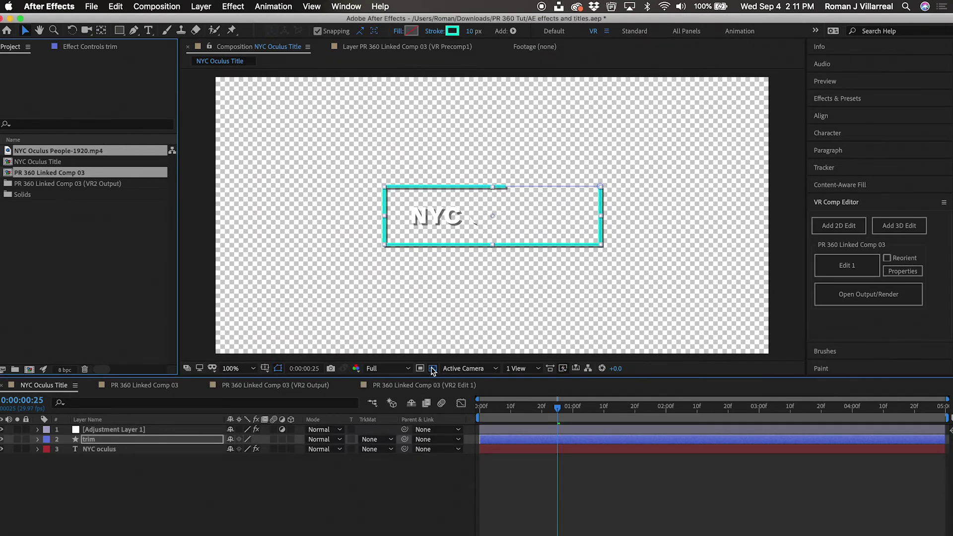
Step: Return to Premiere Pro and move the playhead to 00:00:02:07 to view the cyan-outlined NYC OCULUS title
key(super+Tab)
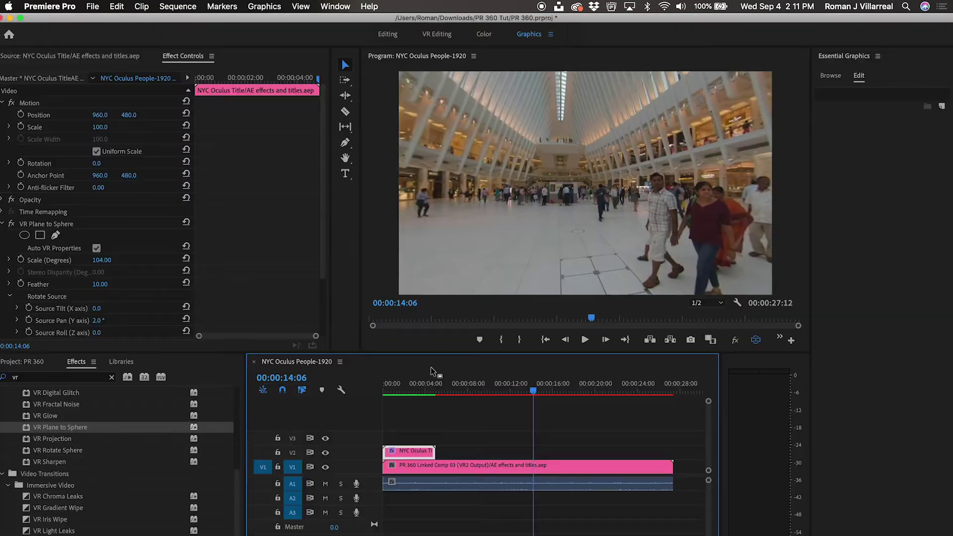
click(427, 390)
mouse_move(427, 390)
mouse_down()
mouse_move(390, 387)
mouse_move(408, 391)
mouse_up()
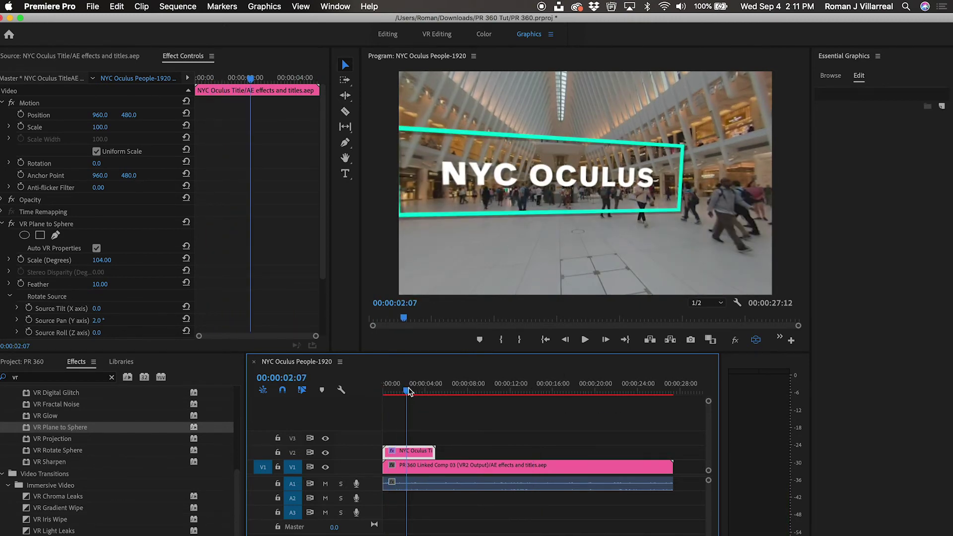